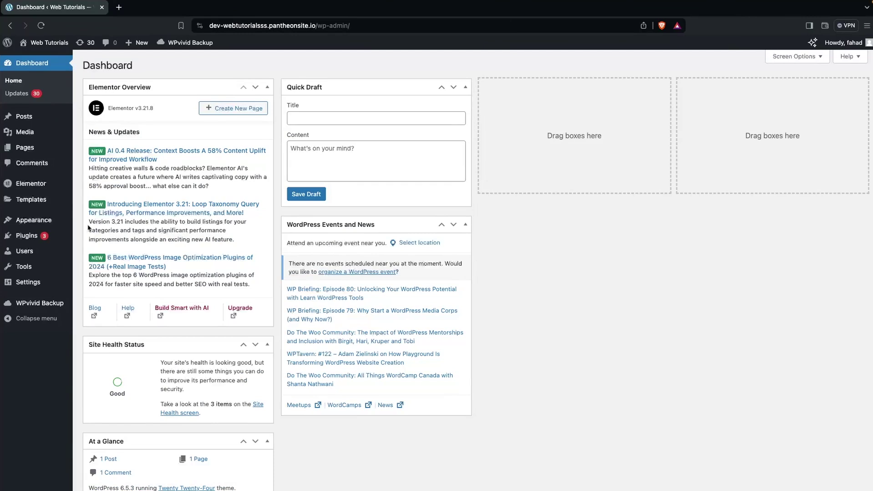
- Search the available plugins for "elementor"
{"action": "mouse_move", "coordinate": [44, 240]}
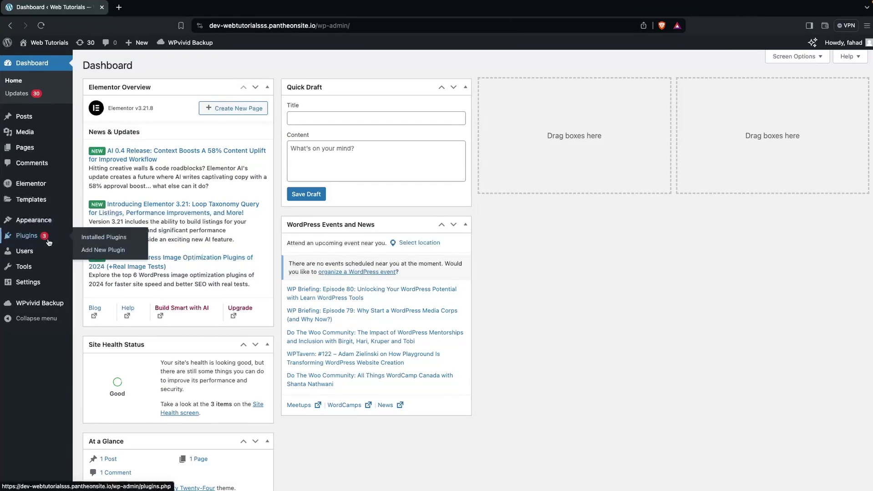
{"action": "left_click", "coordinate": [135, 255]}
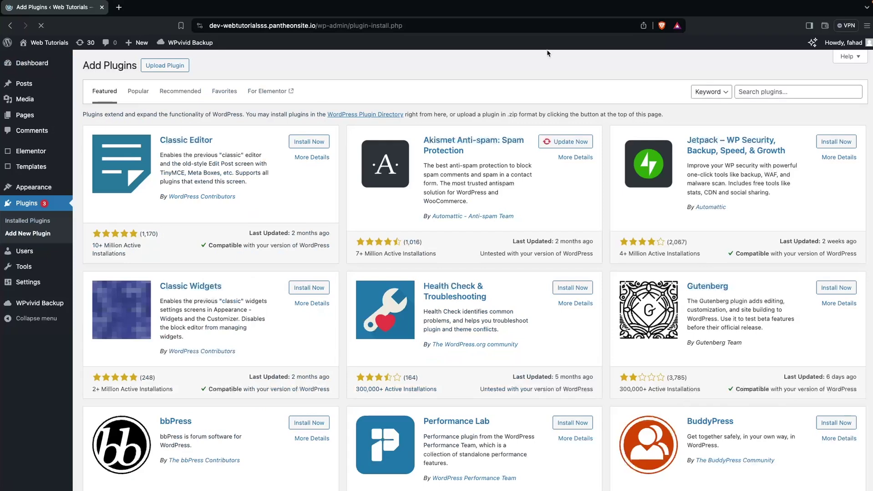
{"action": "left_click", "coordinate": [757, 93]}
{"action": "type", "text": "elementor"}
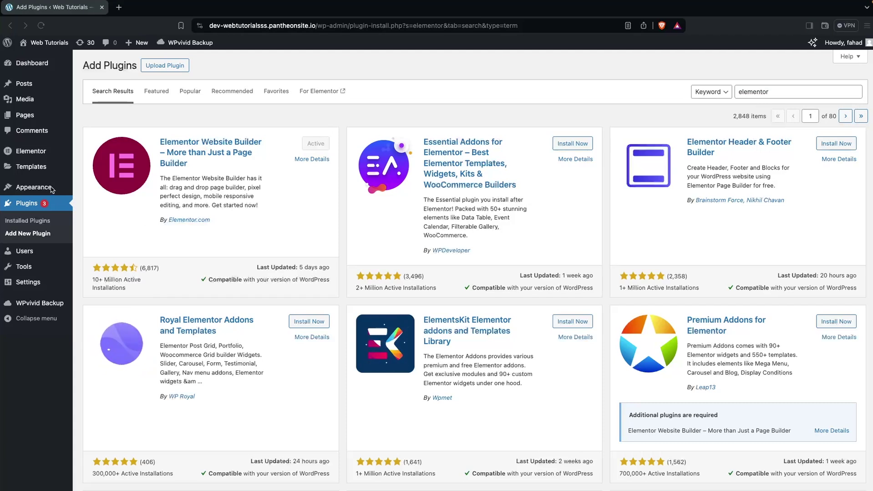
- Activate the Astra theme from the installed themes
{"action": "mouse_move", "coordinate": [55, 189]}
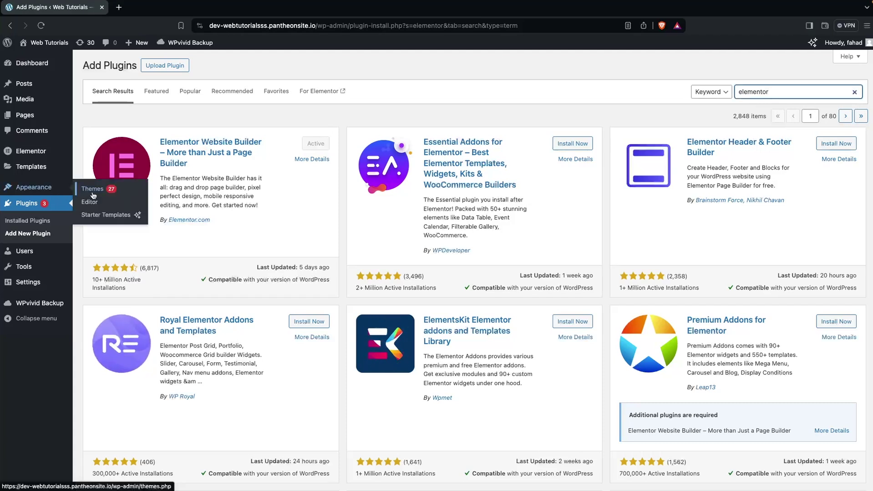
{"action": "left_click", "coordinate": [131, 193]}
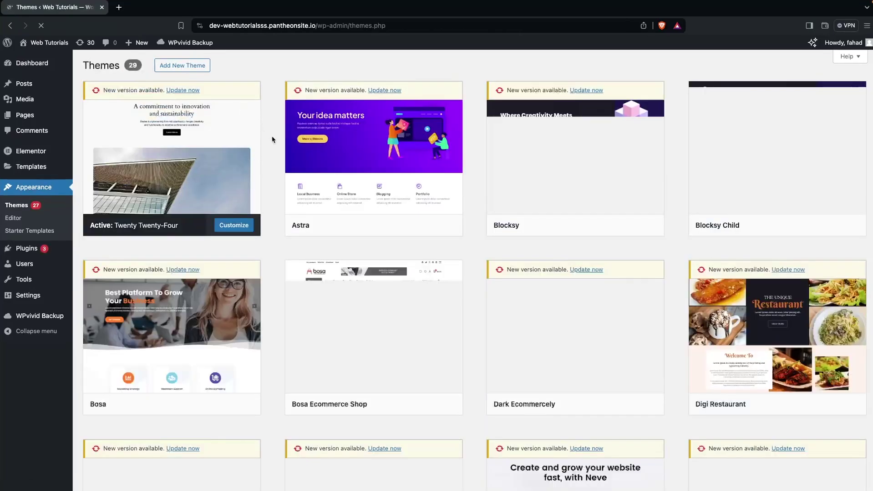
{"action": "mouse_move", "coordinate": [330, 188]}
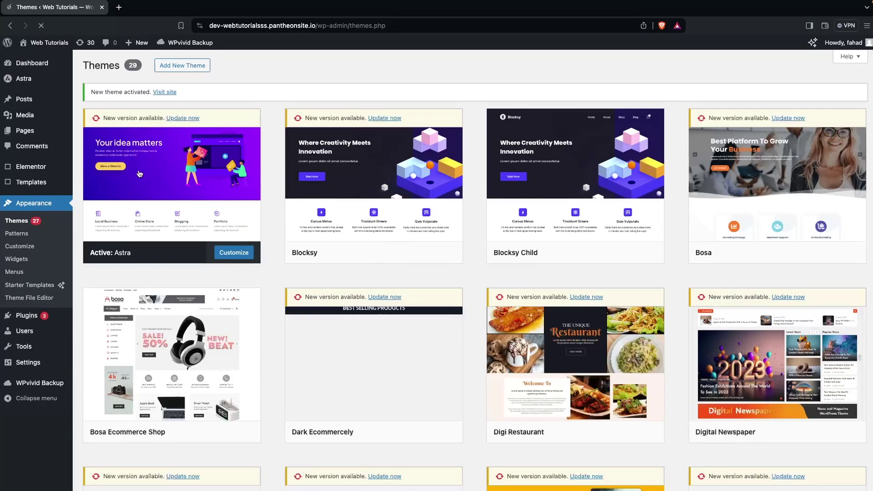
- Create a navigation menu named "Menu" and assign it to the Primary Menu display location
{"action": "left_click", "coordinate": [20, 272]}
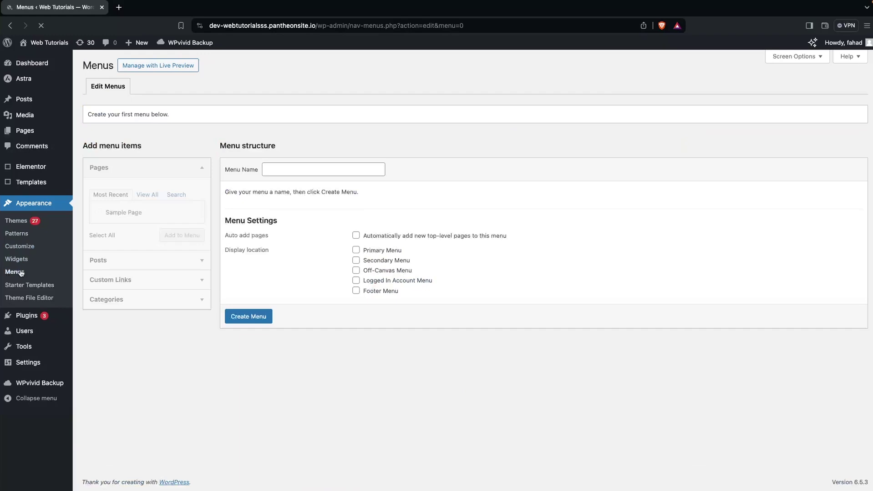
{"action": "left_click", "coordinate": [280, 173]}
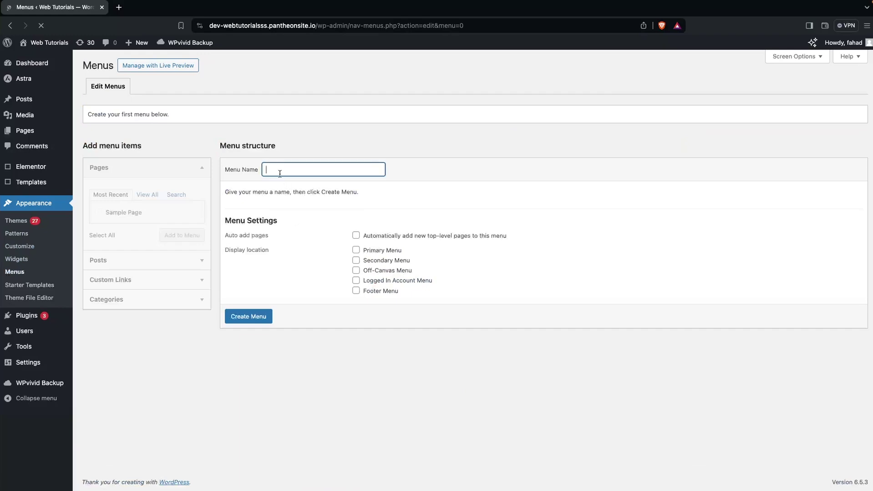
{"action": "type", "text": "Menu"}
{"action": "left_click", "coordinate": [356, 250]}
{"action": "left_click", "coordinate": [247, 318]}
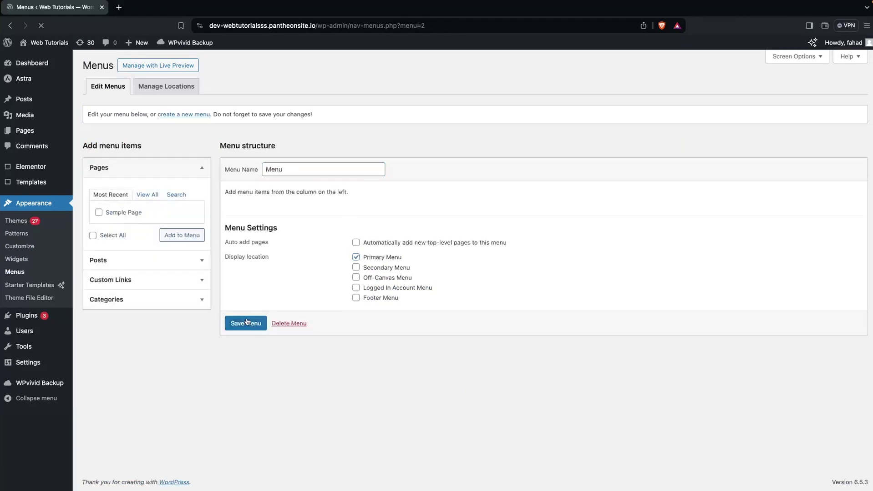
- Add a custom link to the menu with URL #home and link text "Home"
{"action": "left_click", "coordinate": [180, 281]}
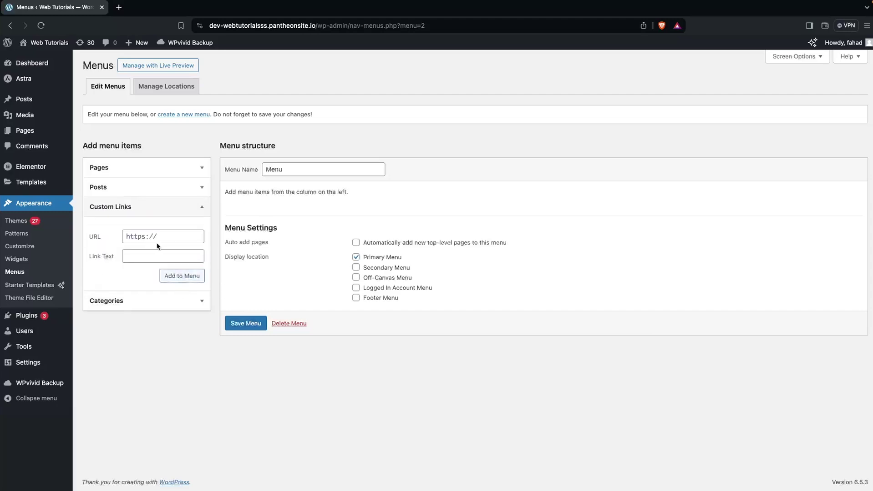
{"action": "left_click", "coordinate": [173, 237]}
{"action": "type", "text": "#home"}
{"action": "left_click", "coordinate": [162, 254]}
{"action": "type", "text": "Home"}
{"action": "key", "text": "Return"}
- Add a custom link to the menu with link text "About Us" and URL #about-us
{"action": "type", "text": "About Us"}
{"action": "left_click", "coordinate": [162, 235]}
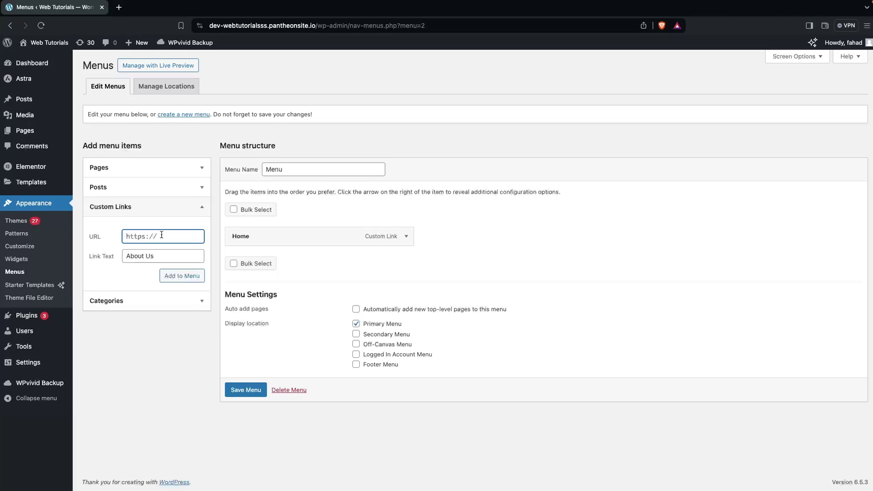
{"action": "type", "text": "#about-us"}
{"action": "left_click", "coordinate": [182, 276]}
- Add a custom link to the menu with link text "Services" and URL #services
{"action": "left_click", "coordinate": [162, 256]}
{"action": "type", "text": "Services"}
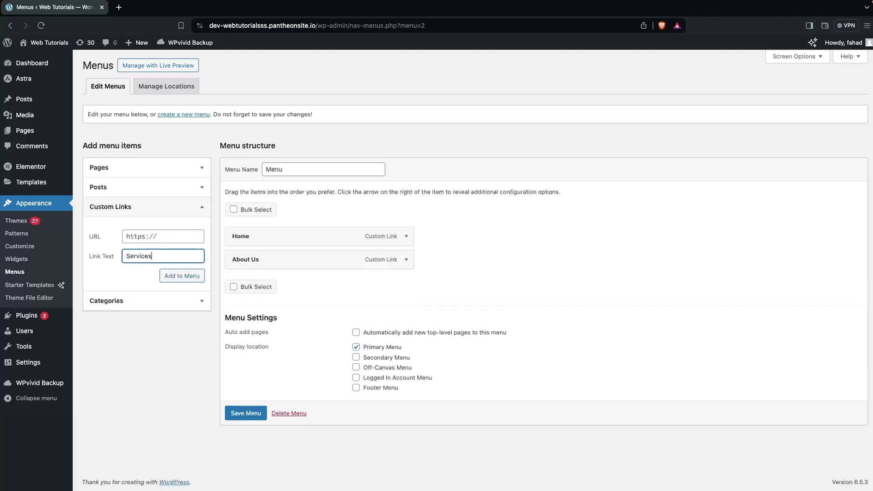
{"action": "left_click", "coordinate": [160, 237]}
{"action": "type", "text": "#services"}
{"action": "left_click", "coordinate": [194, 278]}
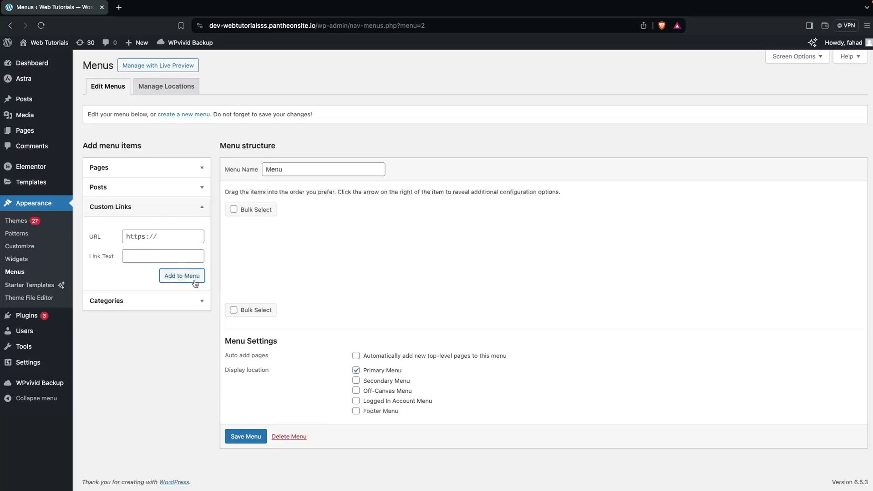
- Add a "Testimonial" custom link with URL #testimonial and save the menu
{"action": "left_click", "coordinate": [151, 240]}
{"action": "type", "text": "#testimonial"}
{"action": "key", "text": "Tab"}
{"action": "type", "text": "Testimonial"}
{"action": "left_click", "coordinate": [176, 282]}
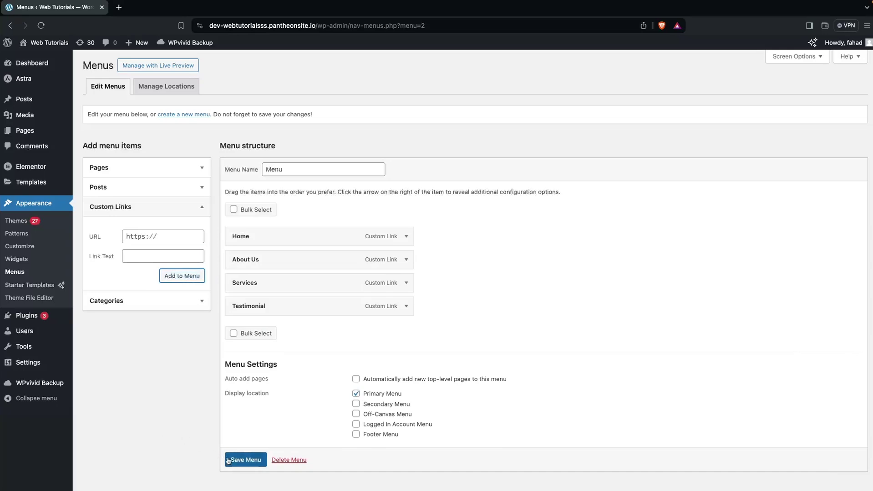
{"action": "left_click", "coordinate": [227, 460]}
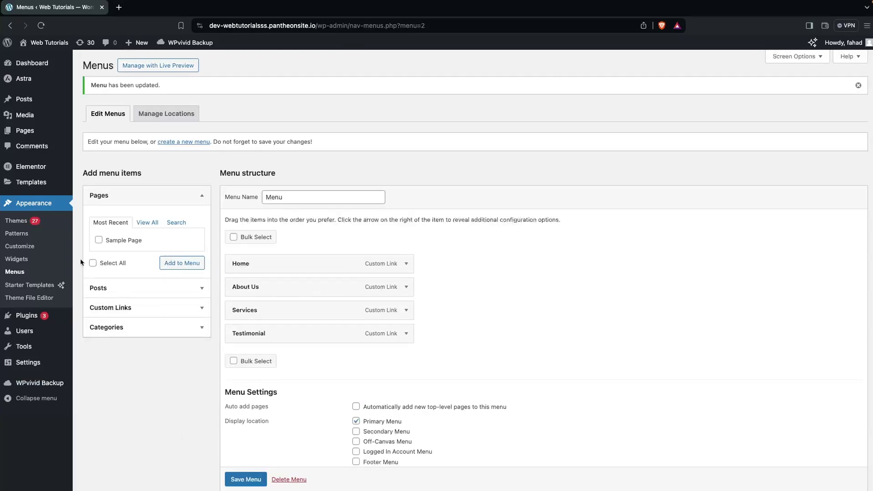
- Open the theme customizer's Header Builder settings for the site title and logo
{"action": "left_click", "coordinate": [44, 247]}
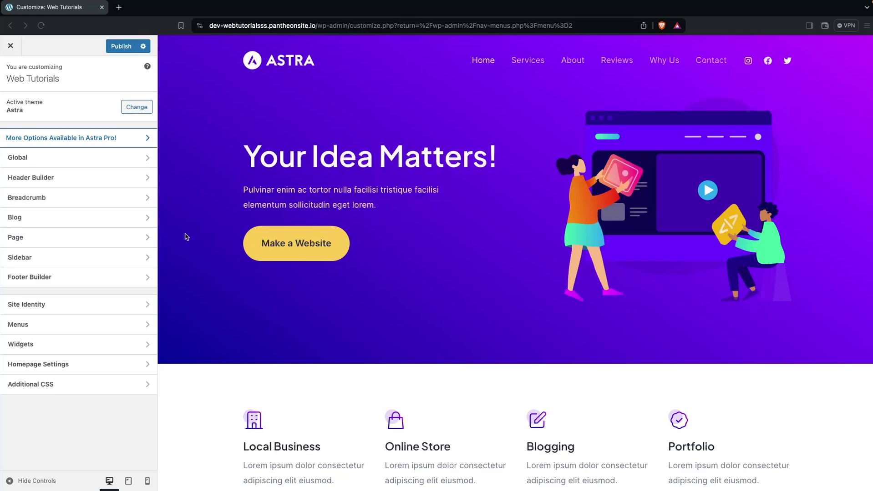
{"action": "left_click", "coordinate": [92, 182]}
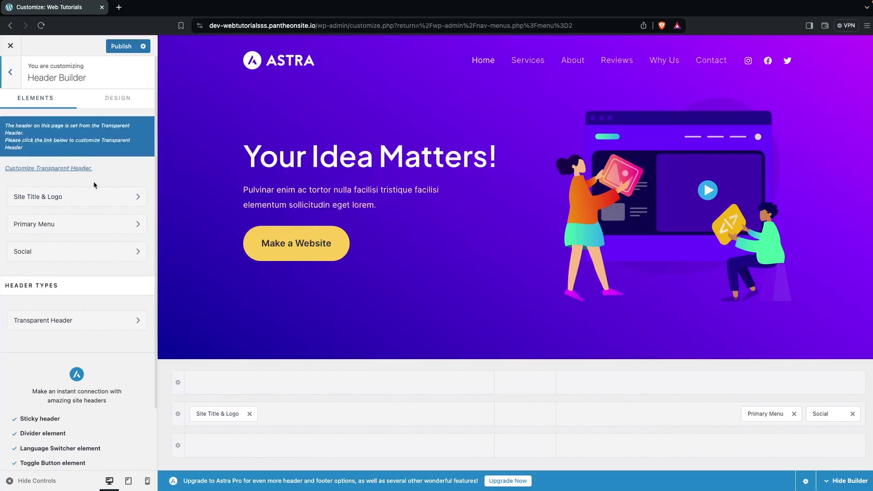
{"action": "left_click", "coordinate": [74, 197]}
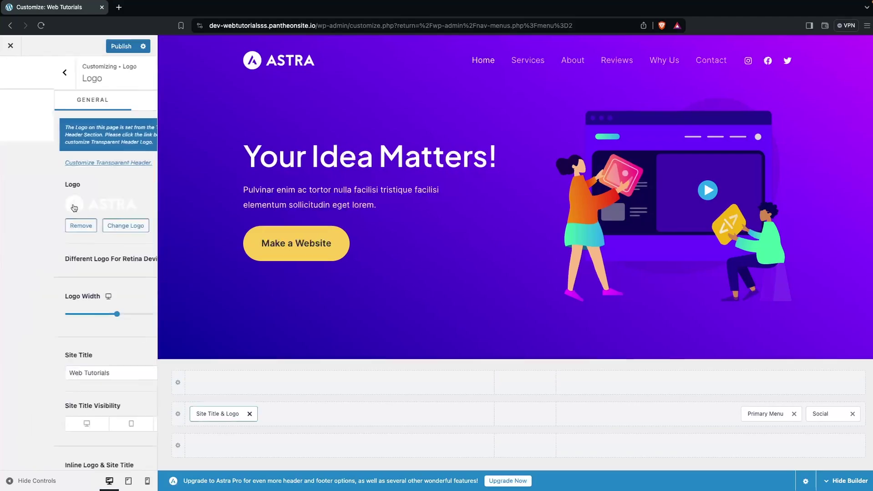
- Try showing the site title on desktop and placing it inline with the logo, and turn both options back off
{"action": "scroll", "coordinate": [117, 195], "scroll_direction": "down", "scroll_amount": 1}
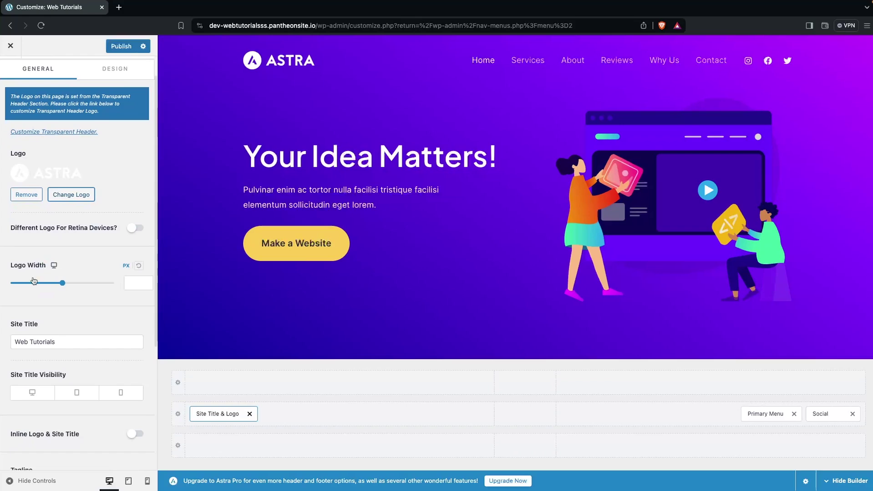
{"action": "scroll", "coordinate": [38, 290], "scroll_direction": "down", "scroll_amount": 1}
{"action": "scroll", "coordinate": [38, 290], "scroll_direction": "down", "scroll_amount": 1}
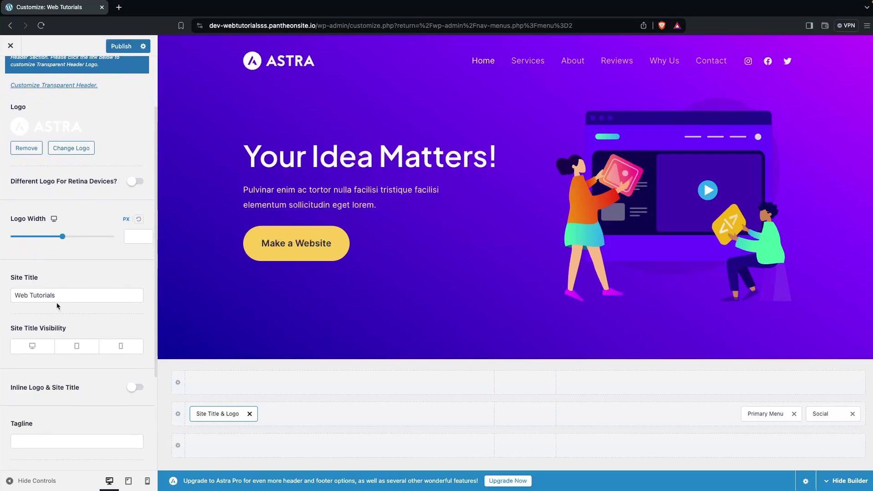
{"action": "left_click", "coordinate": [20, 352]}
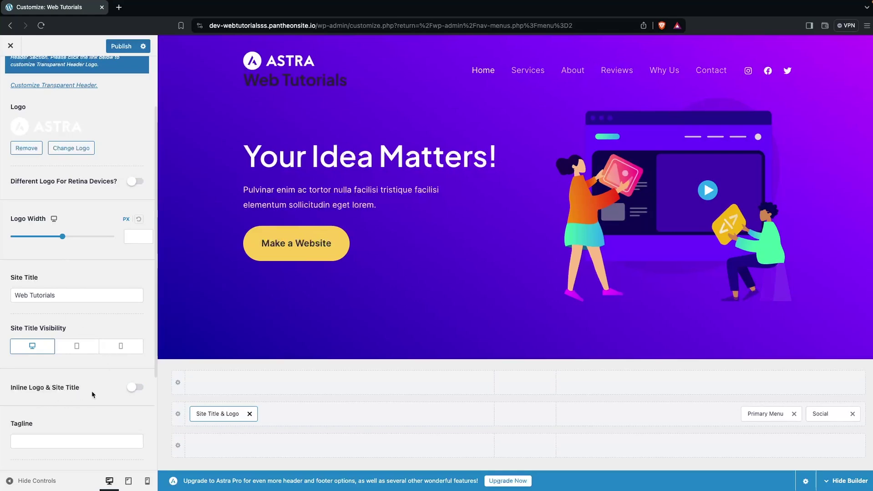
{"action": "left_click", "coordinate": [136, 389]}
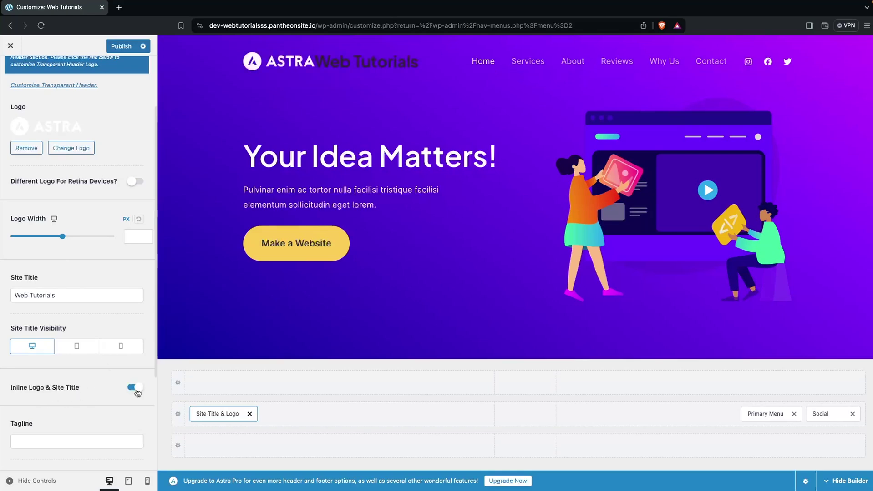
{"action": "left_click", "coordinate": [136, 390]}
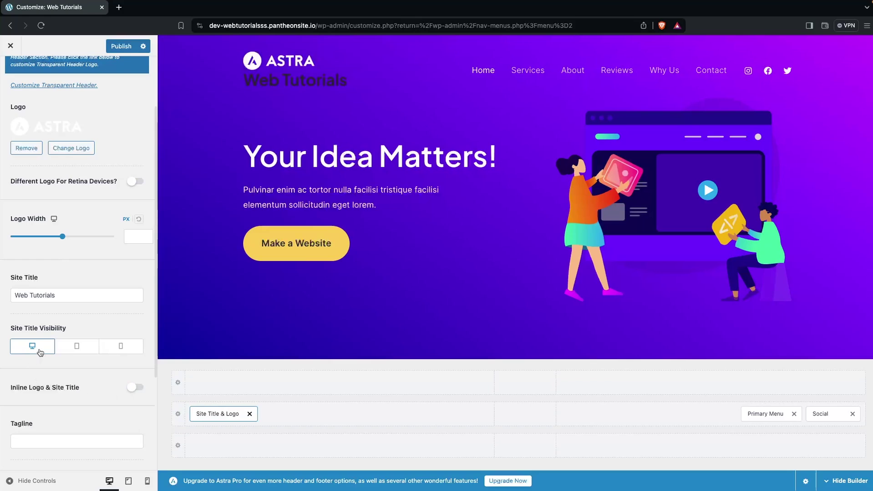
{"action": "left_click", "coordinate": [40, 353]}
{"action": "scroll", "coordinate": [134, 243], "scroll_direction": "up", "scroll_amount": 3}
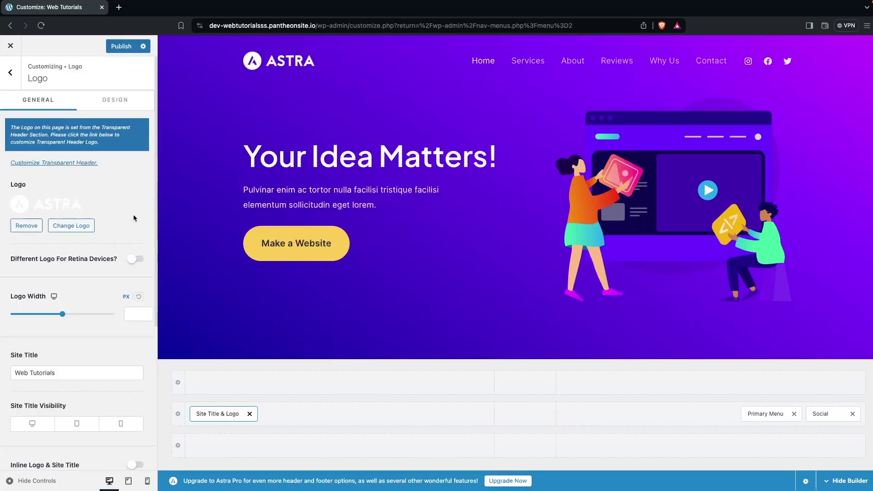
- Review the logo's design options for title color, tagline and margin, and return to the Header Builder
{"action": "left_click", "coordinate": [116, 99]}
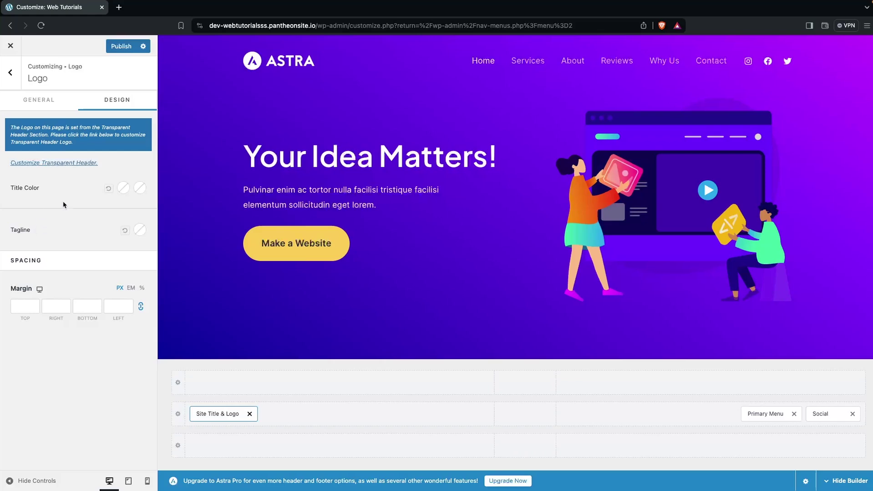
{"action": "left_click", "coordinate": [38, 100]}
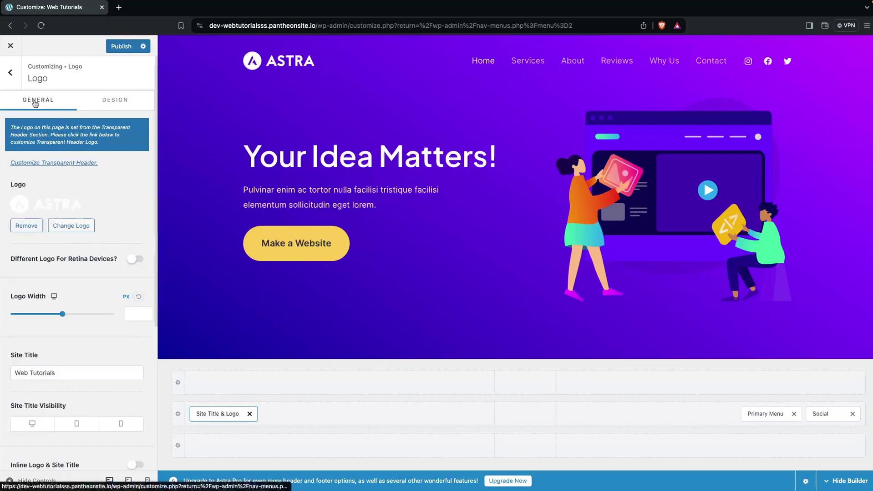
{"action": "left_click", "coordinate": [9, 78]}
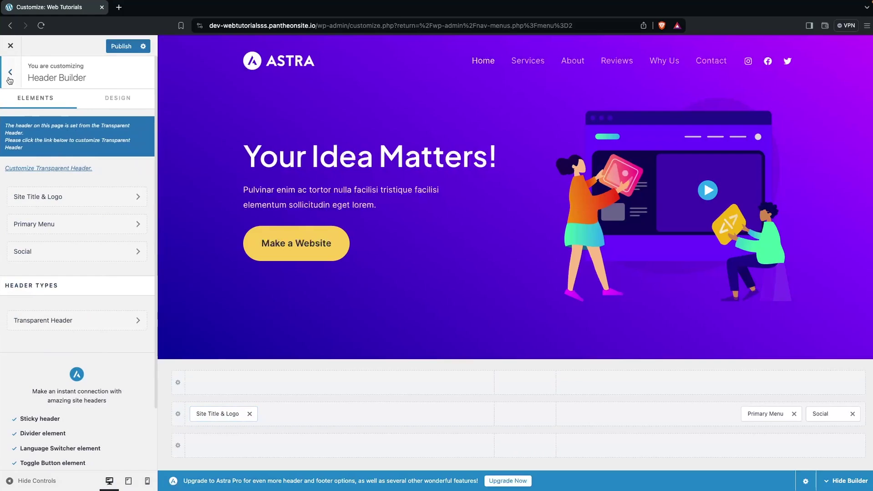
- Assign the menu named "Menu" to the header's Primary Menu location
{"action": "left_click", "coordinate": [62, 234]}
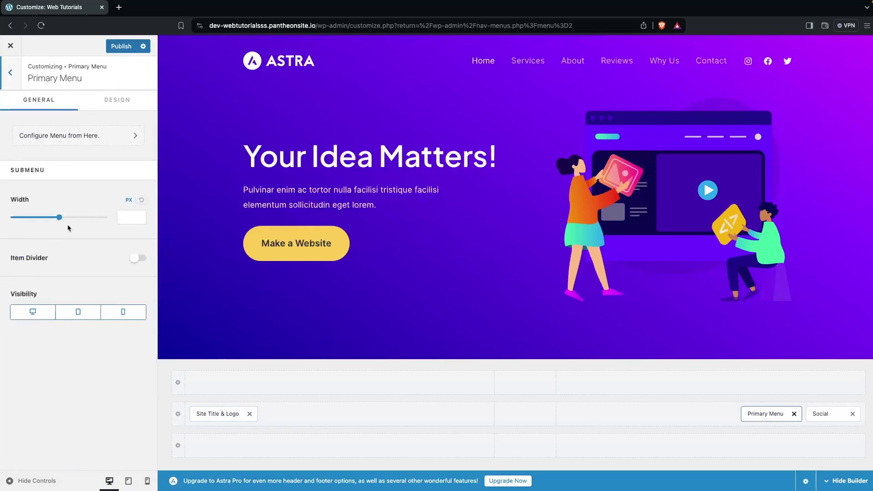
{"action": "left_click", "coordinate": [98, 139]}
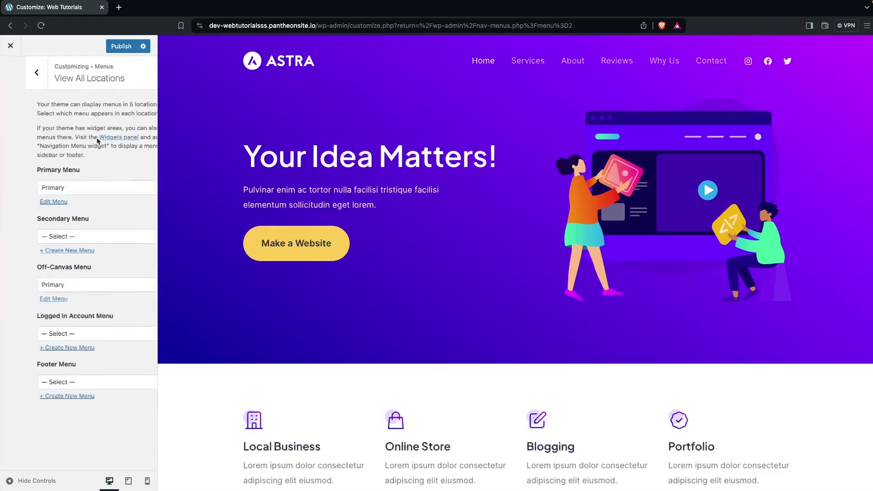
{"action": "left_click", "coordinate": [64, 189]}
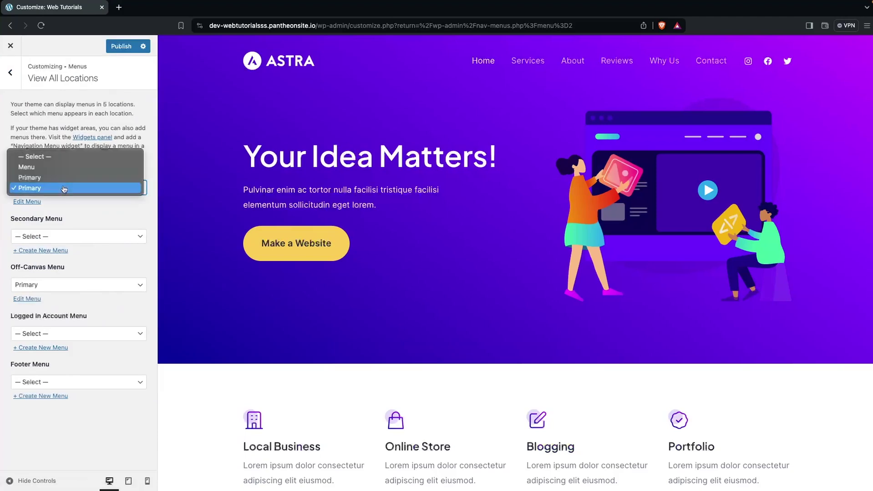
{"action": "left_click", "coordinate": [43, 172]}
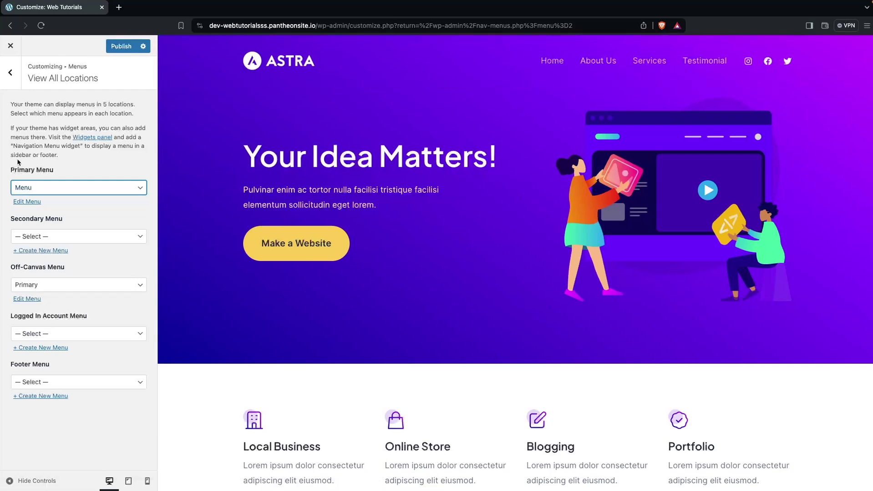
- Return to the Header Builder and open the settings of its Social element
{"action": "left_click", "coordinate": [10, 73]}
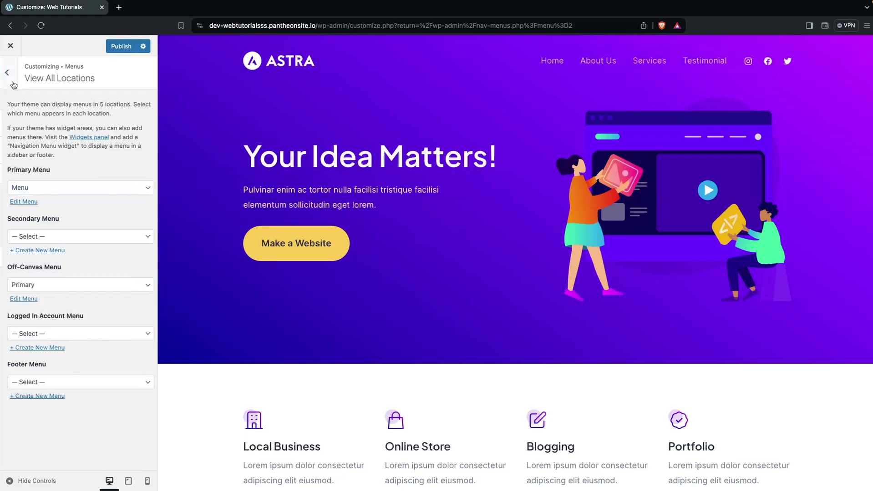
{"action": "left_click", "coordinate": [10, 72]}
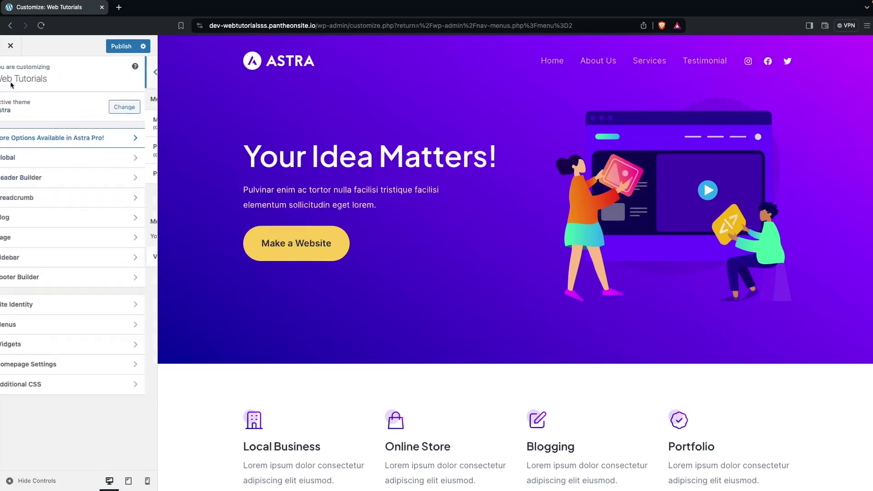
{"action": "left_click", "coordinate": [36, 175]}
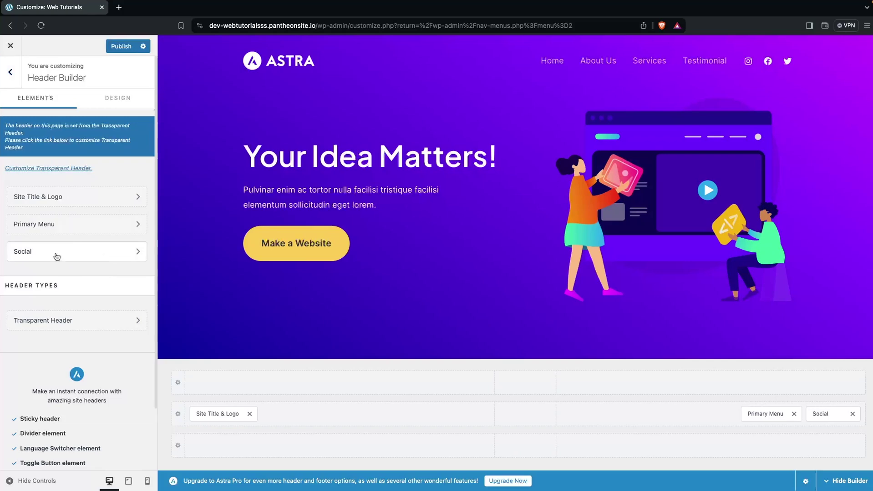
{"action": "left_click", "coordinate": [77, 254]}
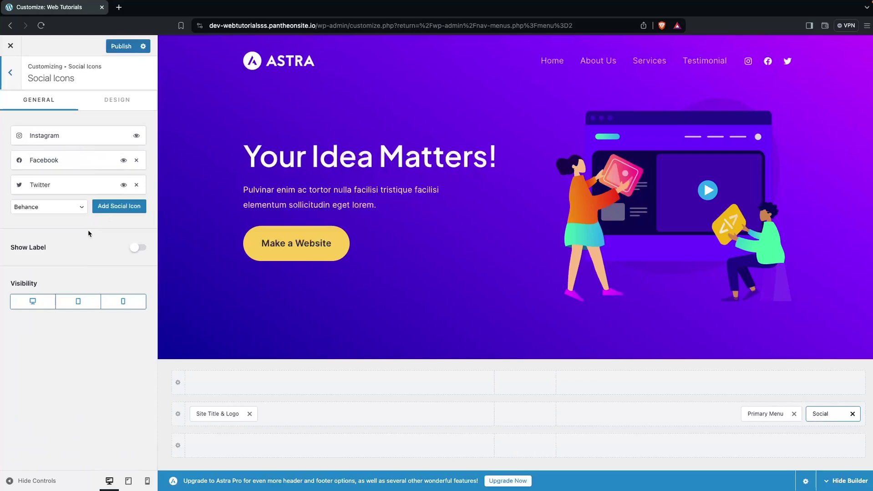
- Try adding Behance to the header's social icons, removing every icon except Instagram, and hiding Instagram
{"action": "left_click", "coordinate": [117, 208]}
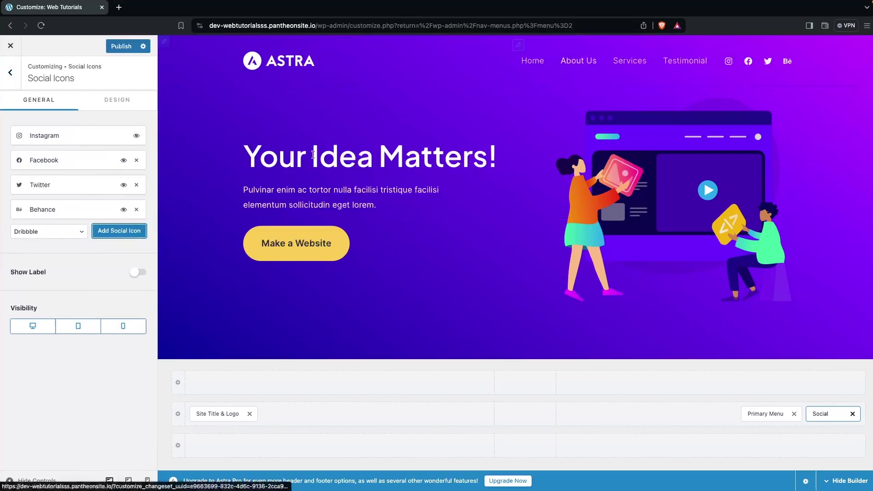
{"action": "left_click", "coordinate": [137, 160]}
{"action": "left_click", "coordinate": [137, 160]}
{"action": "left_click", "coordinate": [136, 160]}
{"action": "left_click", "coordinate": [137, 136]}
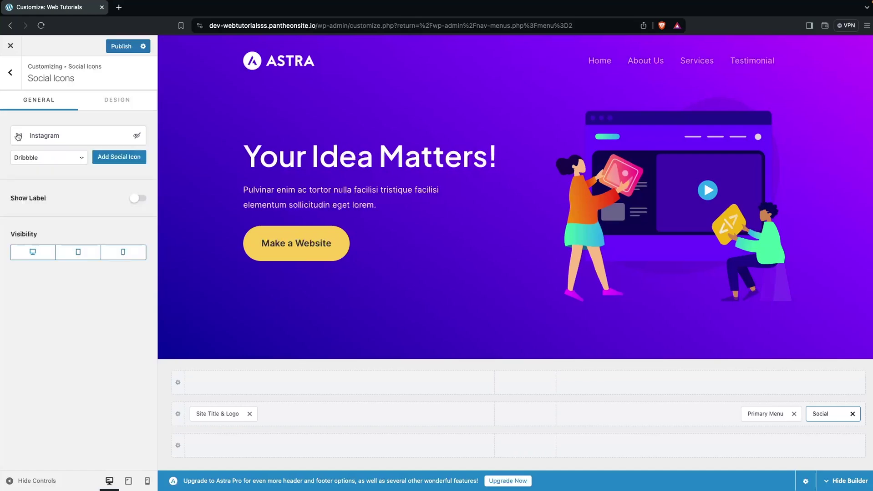
- Return to the main customizer options and publish the customizations
{"action": "left_click", "coordinate": [11, 80]}
{"action": "left_click", "coordinate": [11, 80]}
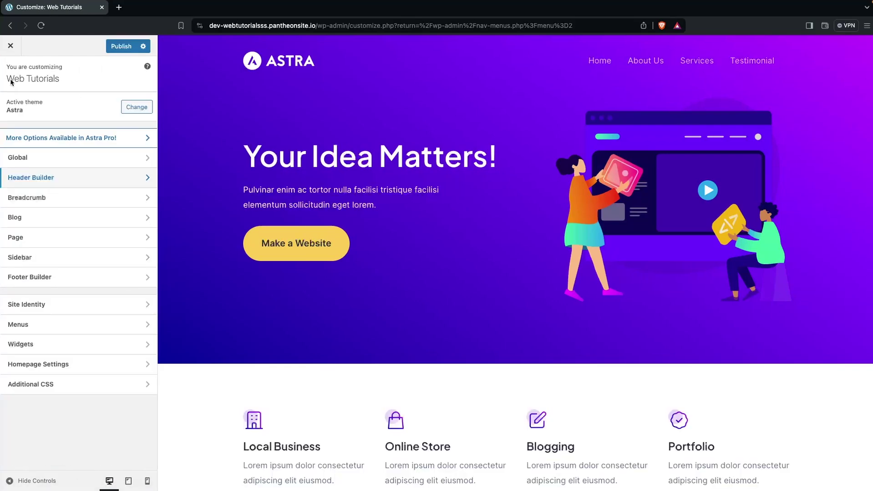
{"action": "left_click", "coordinate": [120, 46]}
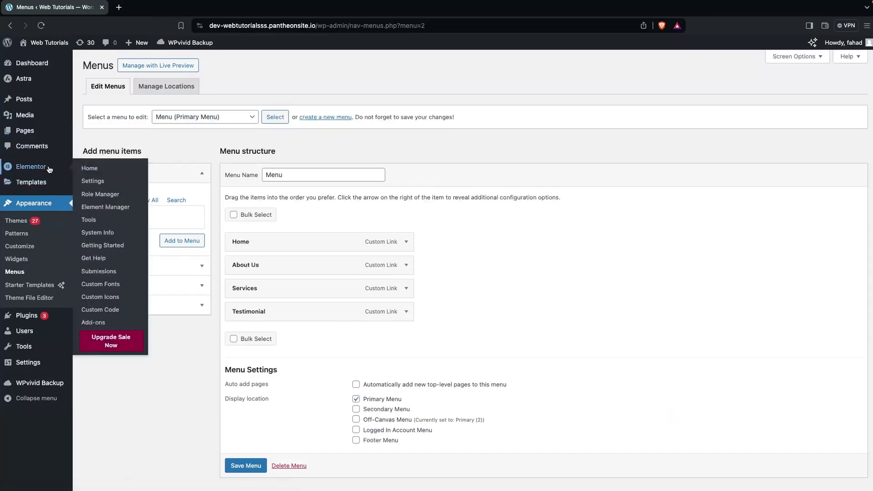
- Move the existing Home front page to the trash from the list of pages
{"action": "left_click", "coordinate": [36, 131]}
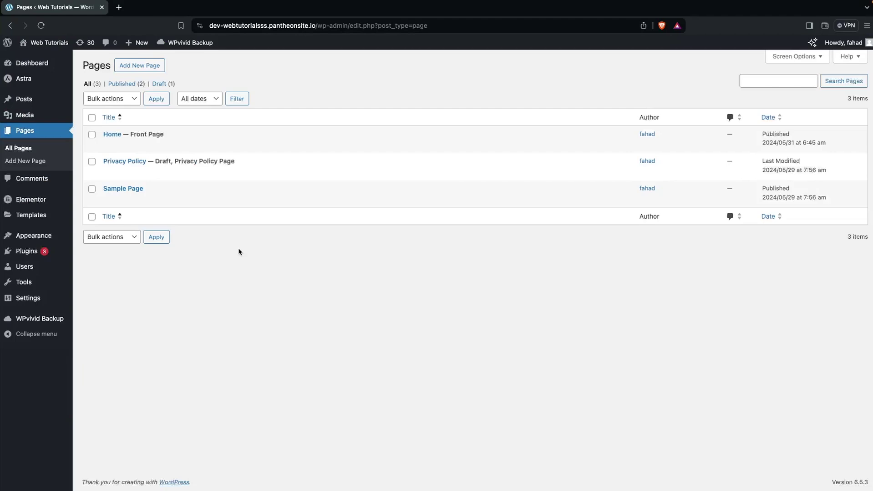
{"action": "left_click", "coordinate": [92, 135]}
{"action": "left_click", "coordinate": [159, 146]}
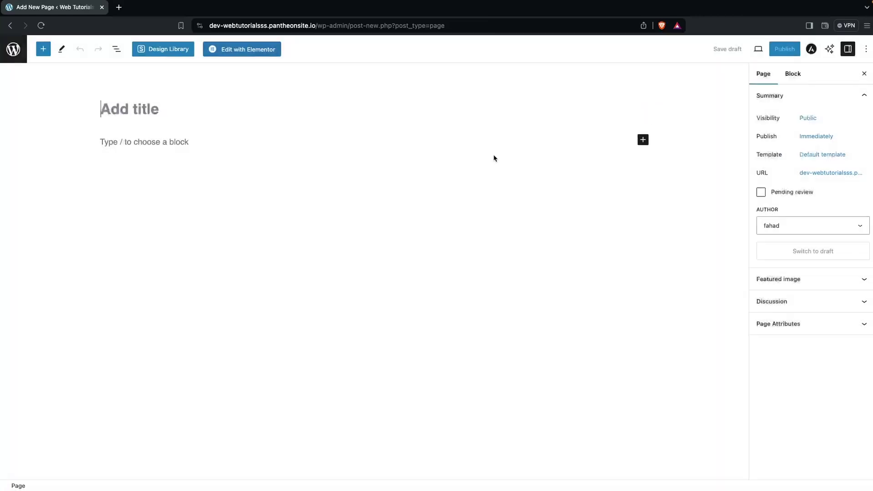
- Create a new page titled Home and open it for editing with Elementor
{"action": "left_click", "coordinate": [493, 163]}
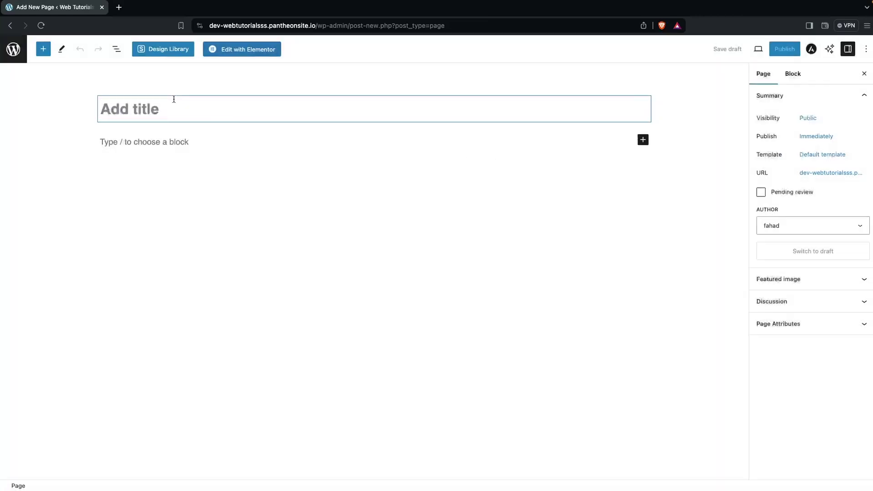
{"action": "type", "text": "Home"}
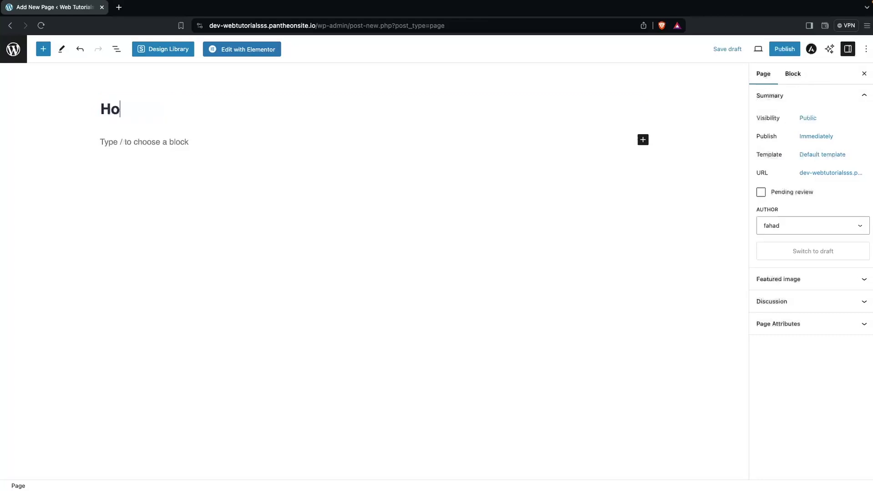
{"action": "left_click", "coordinate": [232, 50]}
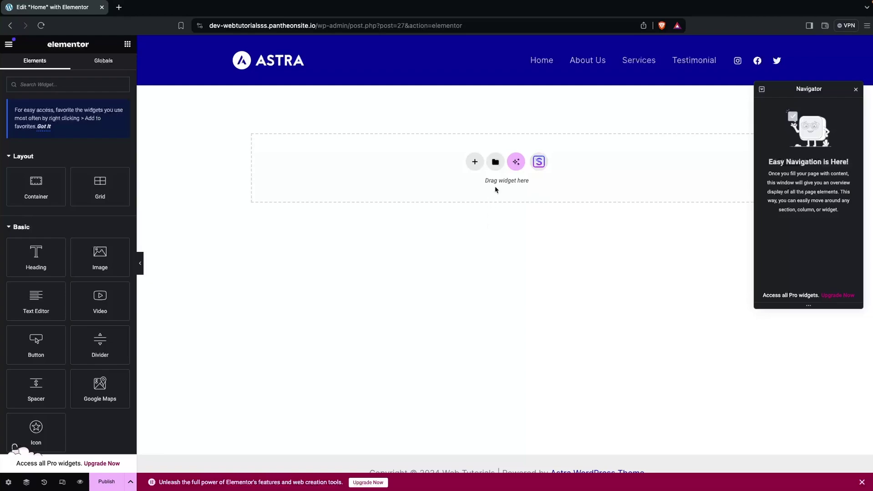
- Insert the "Wireframe – Home 1 – Flexbox" page template from the library, connecting the site to the Template Library
{"action": "left_click", "coordinate": [494, 168]}
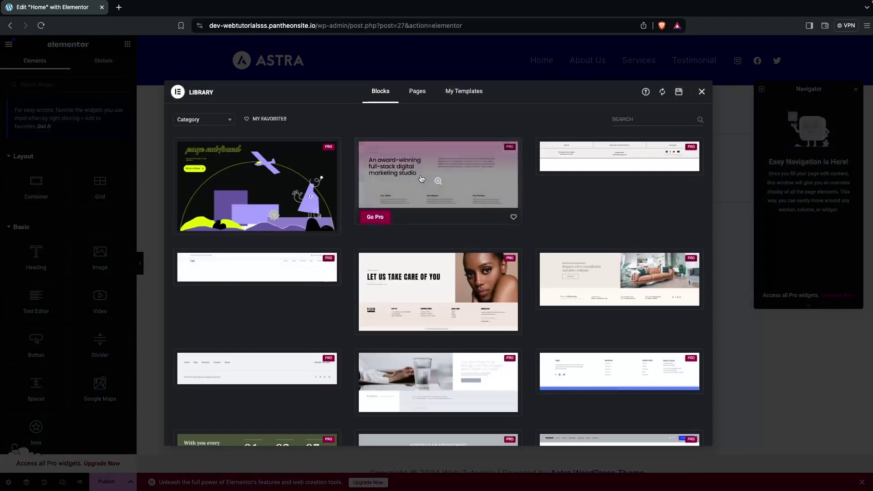
{"action": "scroll", "coordinate": [412, 159], "scroll_direction": "down", "scroll_amount": 10}
{"action": "scroll", "coordinate": [420, 178], "scroll_direction": "up", "scroll_amount": 10}
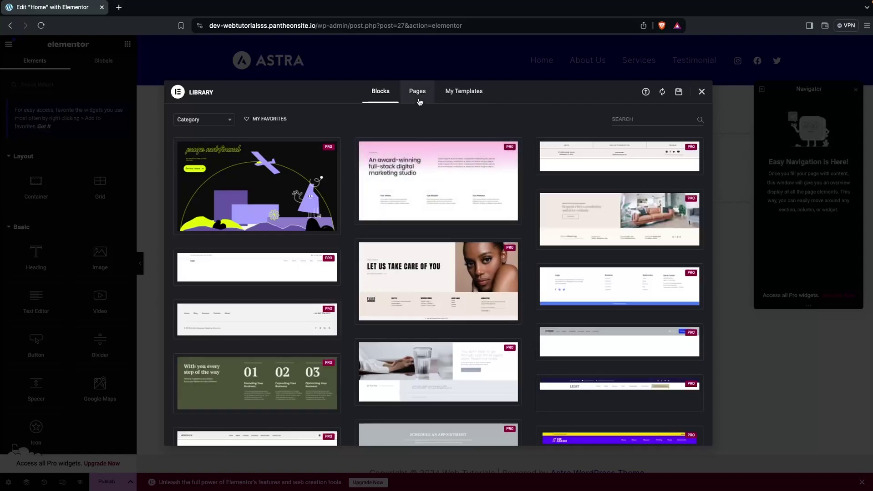
{"action": "left_click", "coordinate": [420, 100]}
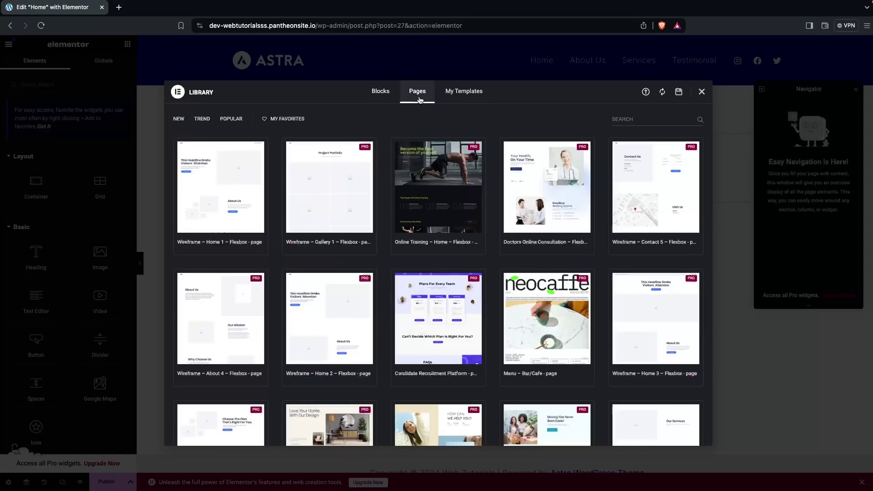
{"action": "mouse_move", "coordinate": [216, 174]}
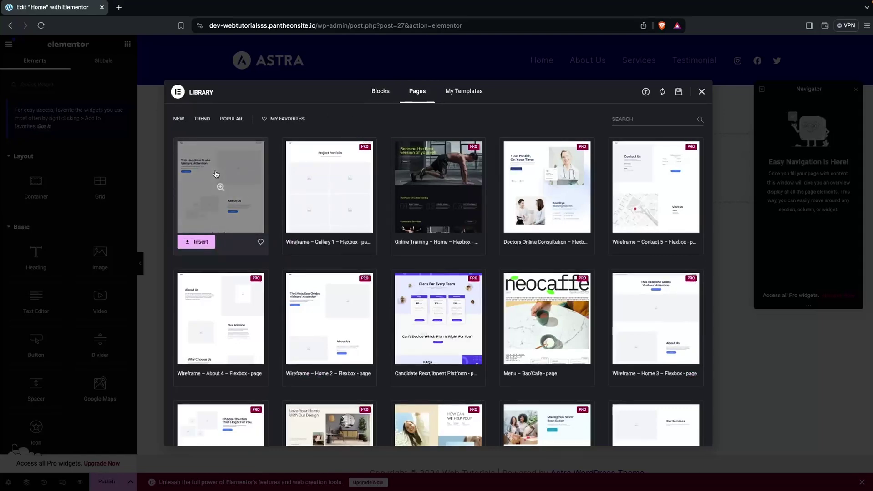
{"action": "left_click", "coordinate": [197, 241]}
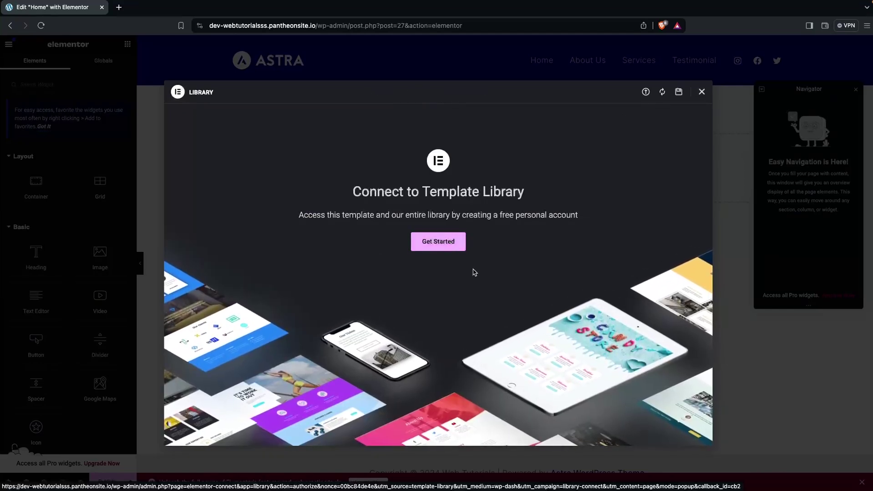
{"action": "left_click", "coordinate": [440, 243]}
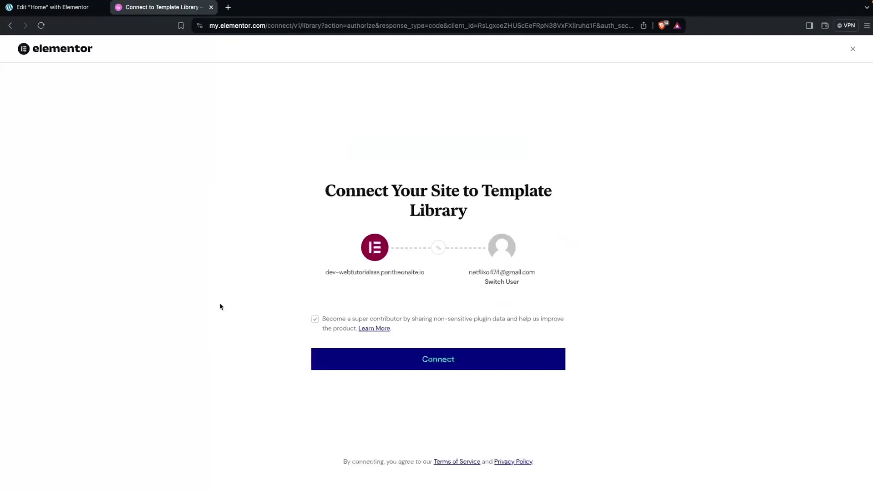
{"action": "left_click", "coordinate": [423, 368]}
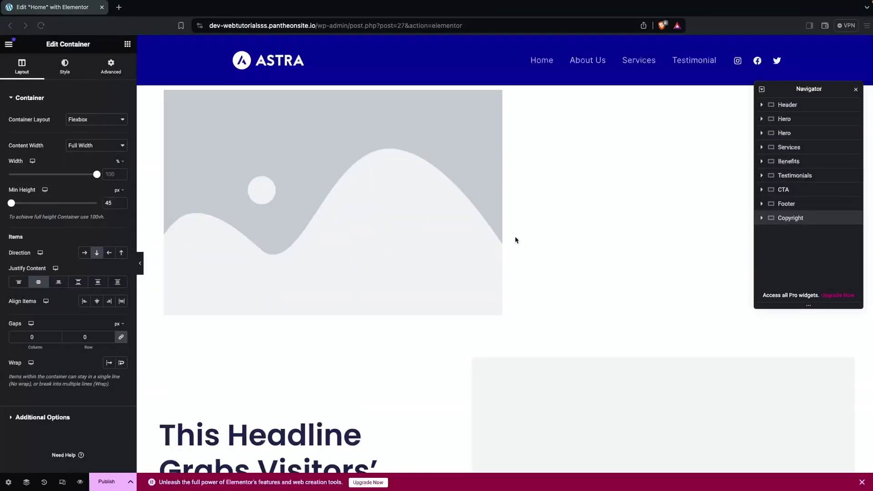
- Look through the inserted template and delete its Benefits section
{"action": "scroll", "coordinate": [515, 239], "scroll_direction": "down", "scroll_amount": 9}
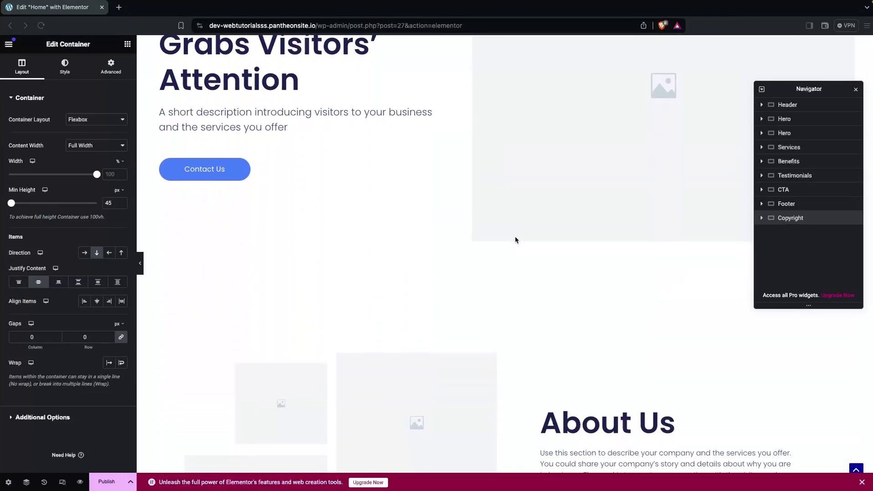
{"action": "scroll", "coordinate": [515, 238], "scroll_direction": "down", "scroll_amount": 8}
{"action": "scroll", "coordinate": [514, 236], "scroll_direction": "down", "scroll_amount": 9}
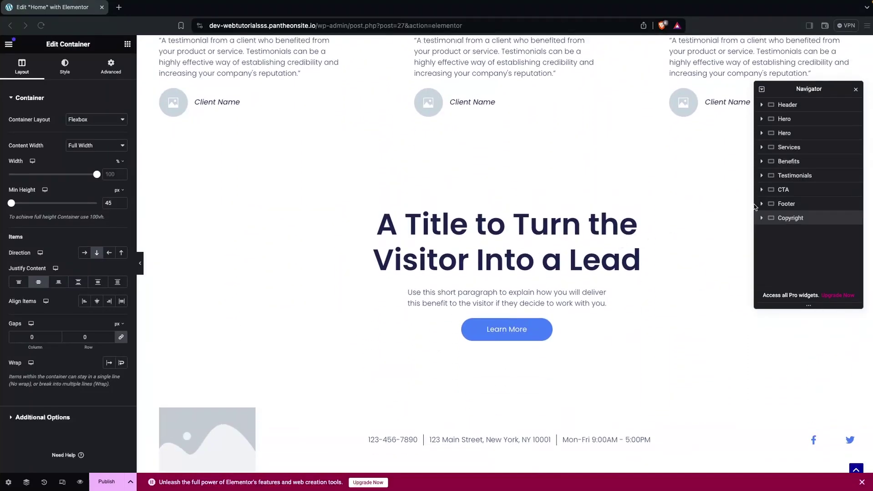
{"action": "left_click", "coordinate": [792, 162]}
{"action": "right_click", "coordinate": [792, 162]}
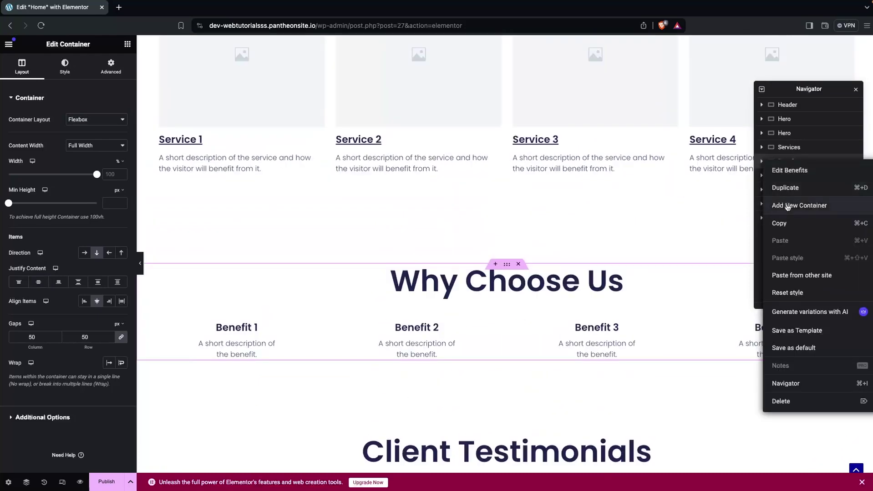
{"action": "left_click", "coordinate": [780, 401]}
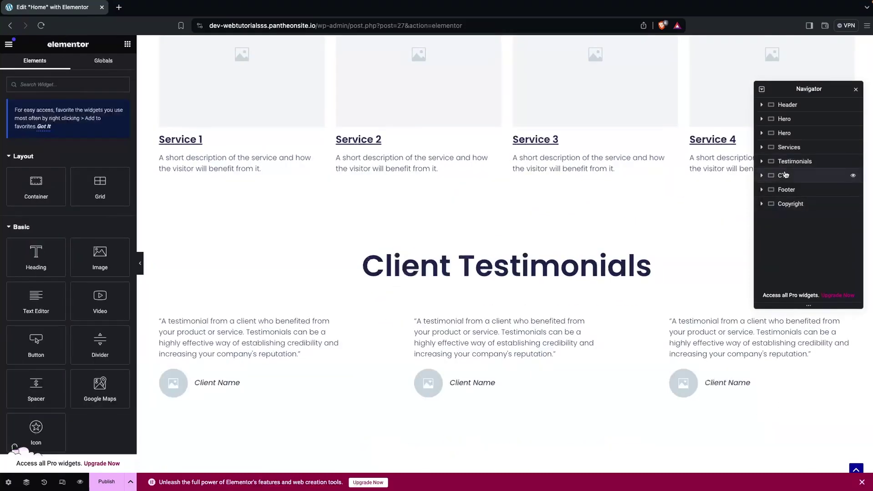
- Delete the CTA and Header sections from the page structure
{"action": "right_click", "coordinate": [784, 176]}
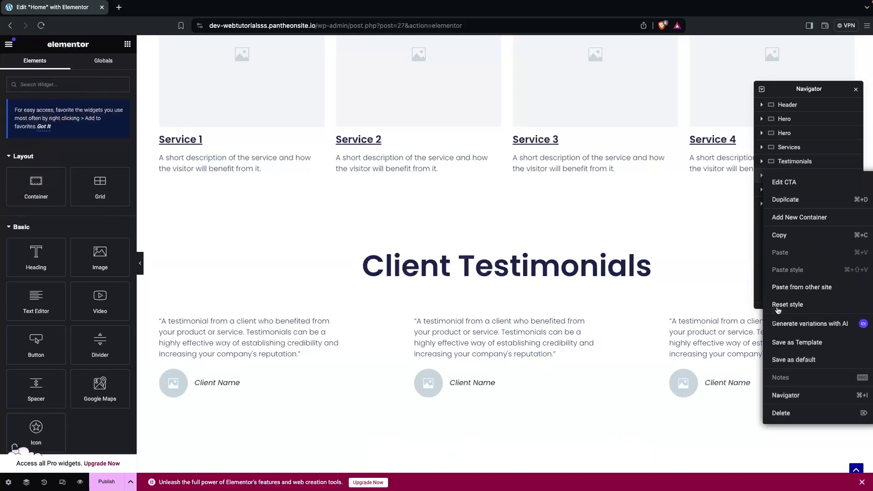
{"action": "left_click", "coordinate": [780, 413]}
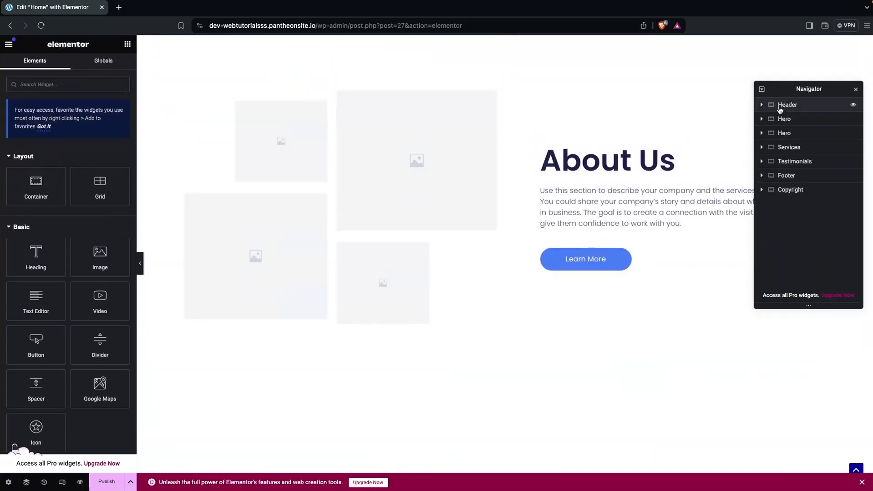
{"action": "right_click", "coordinate": [780, 108]}
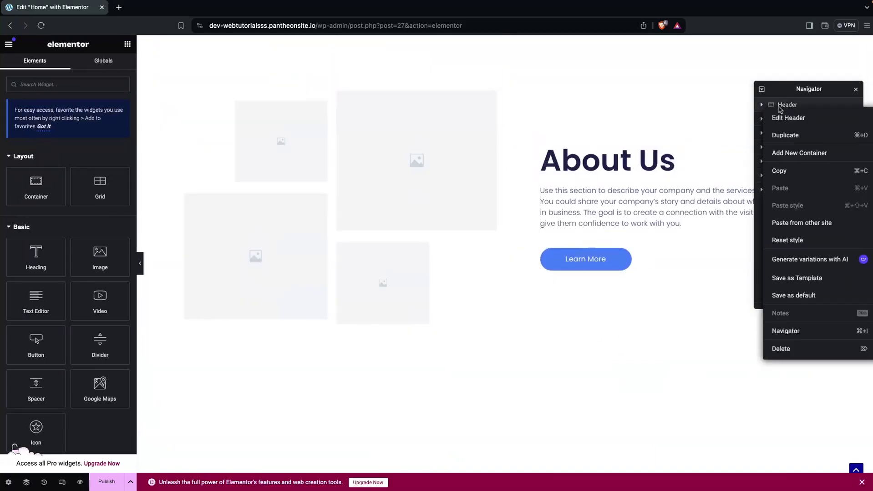
{"action": "left_click", "coordinate": [794, 353]}
{"action": "scroll", "coordinate": [630, 164], "scroll_direction": "up", "scroll_amount": 5}
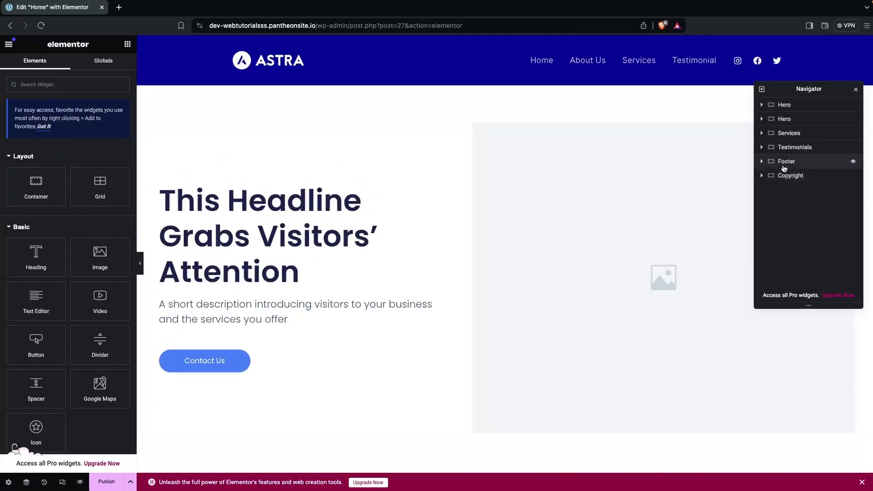
- Rename the second Hero container to About Us in the page structure and collapse it
{"action": "left_click", "coordinate": [786, 121]}
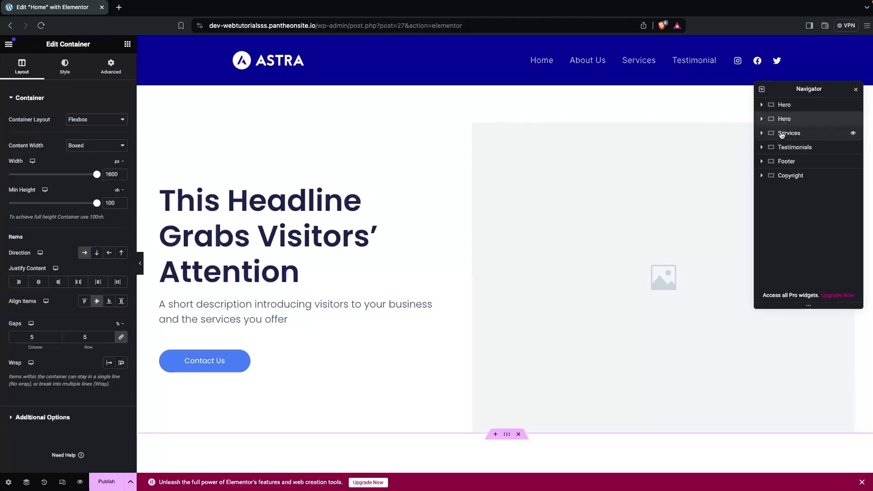
{"action": "right_click", "coordinate": [780, 123]}
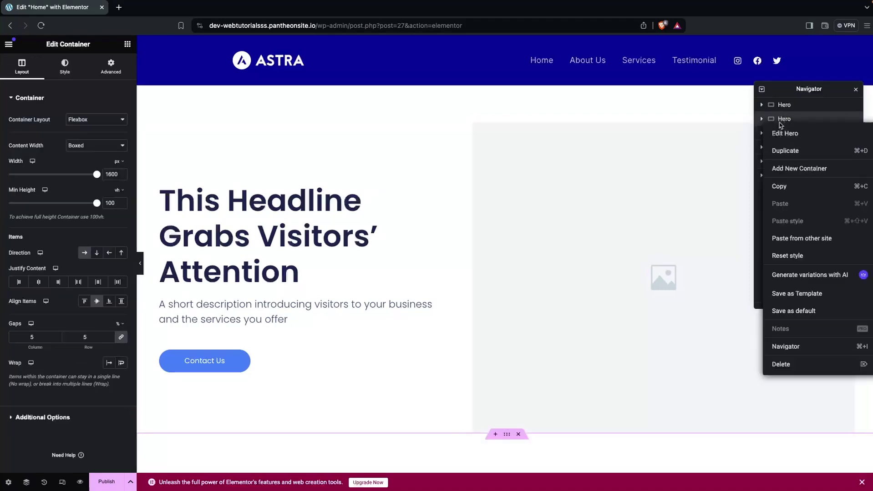
{"action": "left_click", "coordinate": [792, 196]}
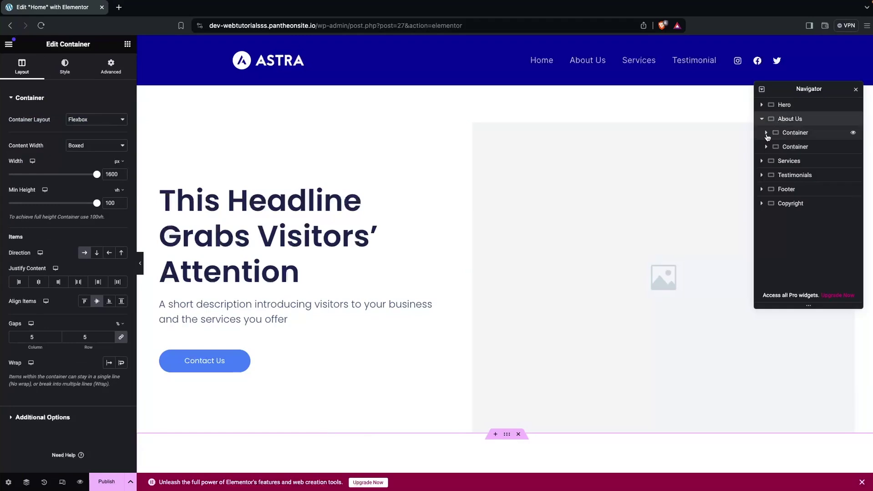
{"action": "left_click", "coordinate": [761, 119]}
{"action": "key", "text": "Escape"}
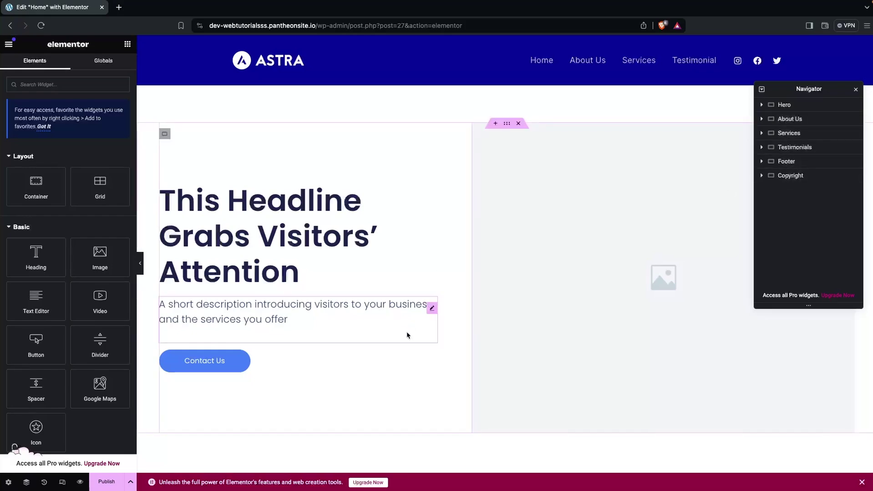
- Set the CSS ID of the Hero container to home
{"action": "scroll", "coordinate": [407, 334], "scroll_direction": "down", "scroll_amount": 1}
{"action": "scroll", "coordinate": [407, 336], "scroll_direction": "down", "scroll_amount": 20}
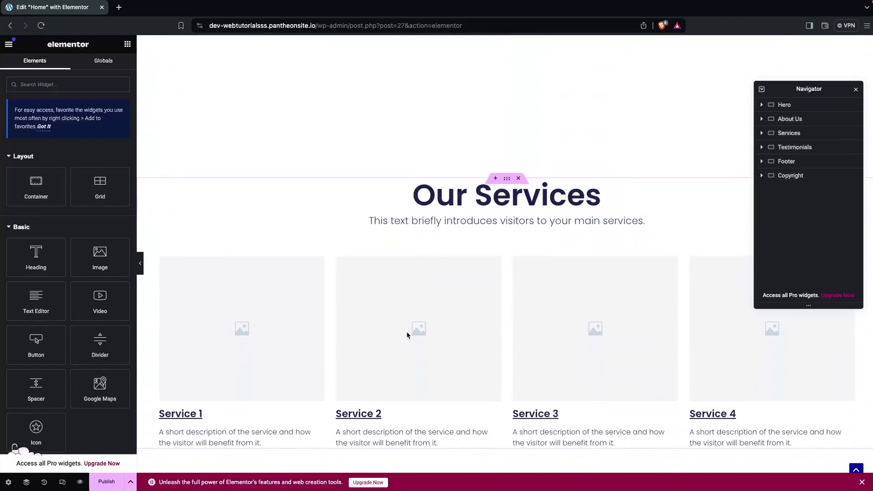
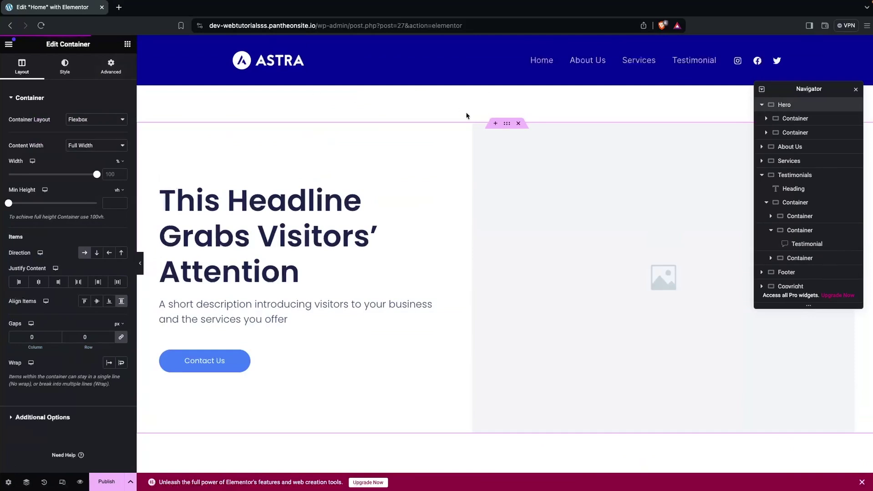
{"action": "left_click", "coordinate": [111, 71]}
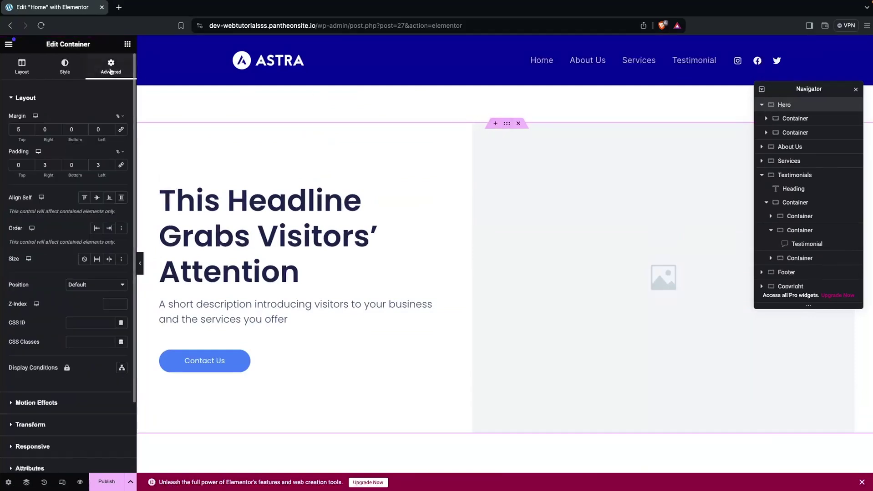
{"action": "scroll", "coordinate": [18, 320], "scroll_direction": "down", "scroll_amount": 3}
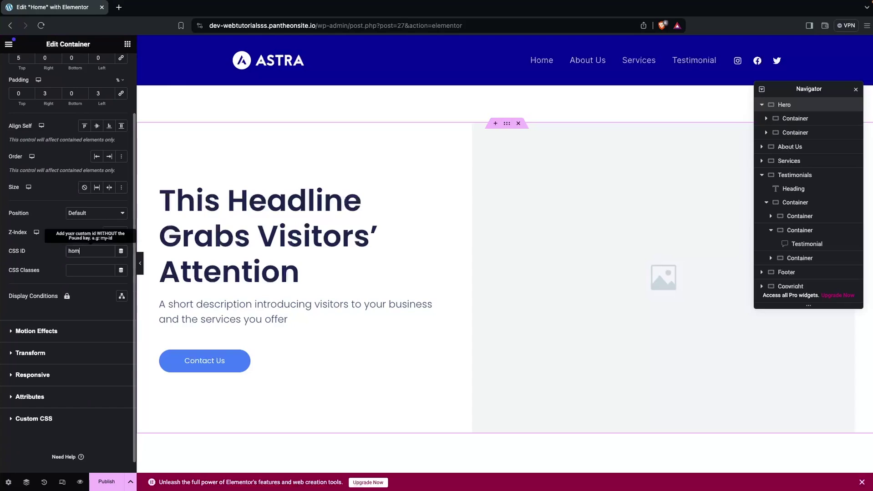
{"action": "type", "text": "e"}
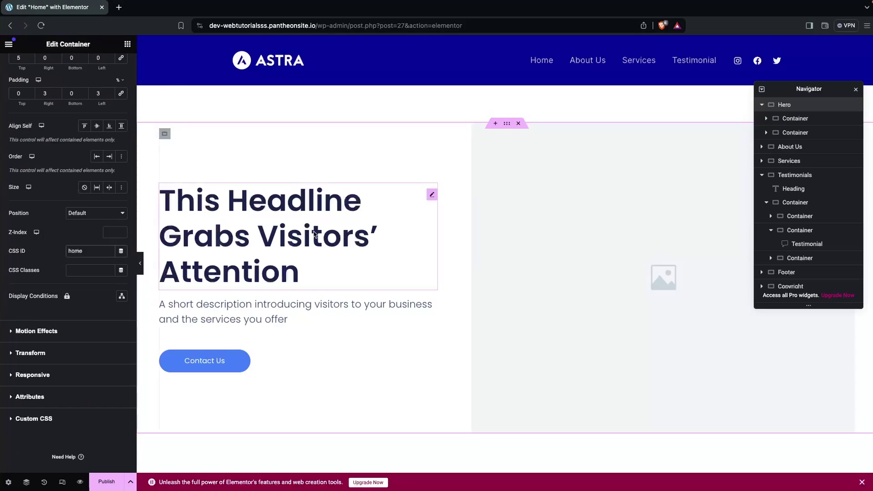
- Set the CSS ID of the About Us container to about-us
{"action": "left_click", "coordinate": [782, 148]}
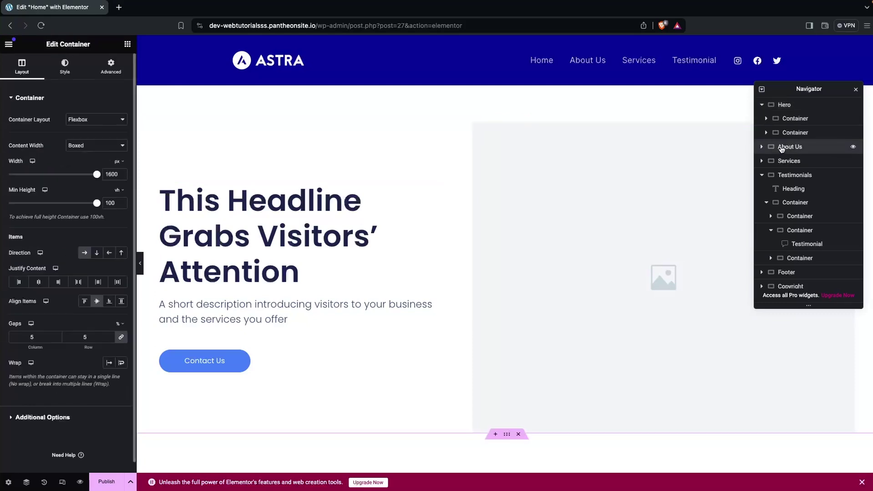
{"action": "left_click", "coordinate": [118, 75]}
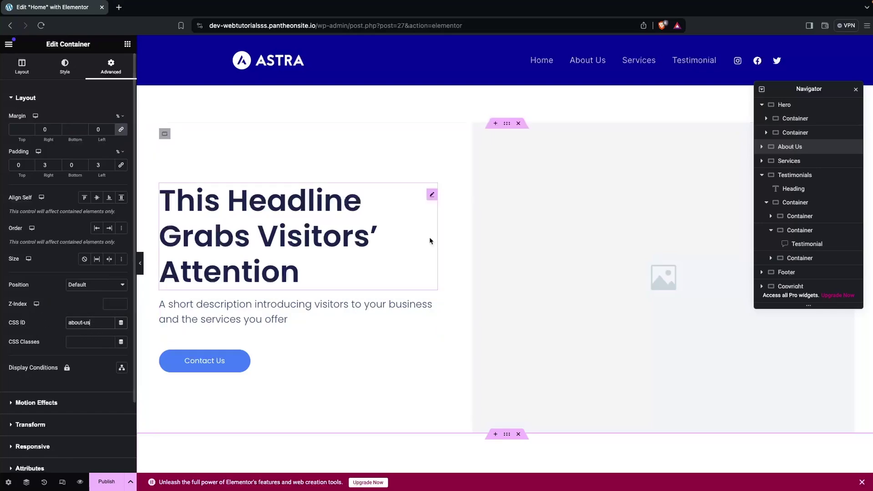
- Replace the CSS ID of the Services container with services
{"action": "left_click", "coordinate": [795, 161]}
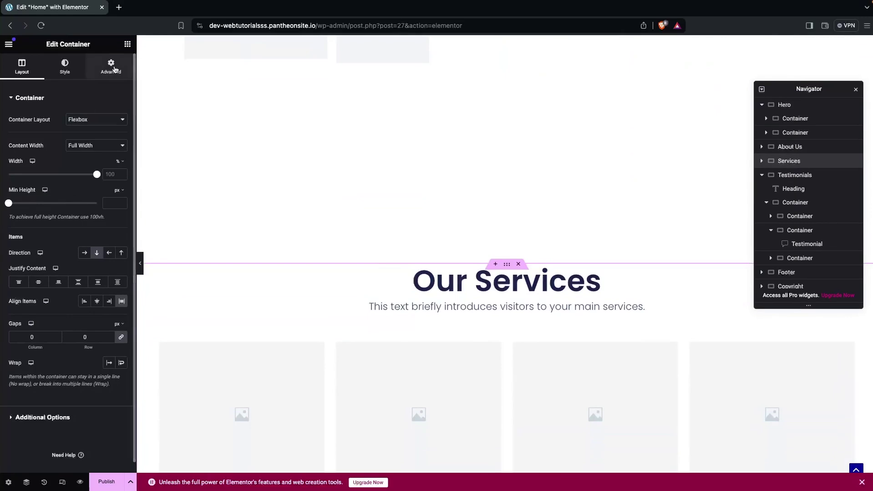
{"action": "left_click", "coordinate": [114, 68]}
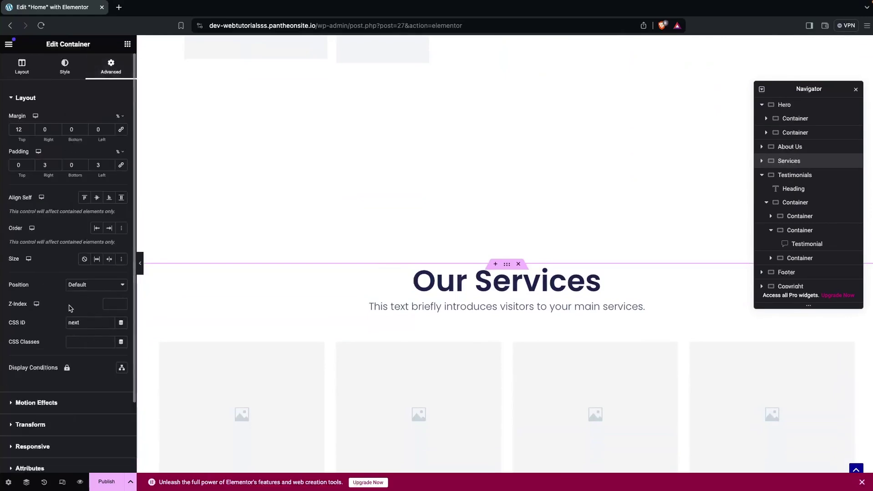
{"action": "double_click", "coordinate": [85, 321]}
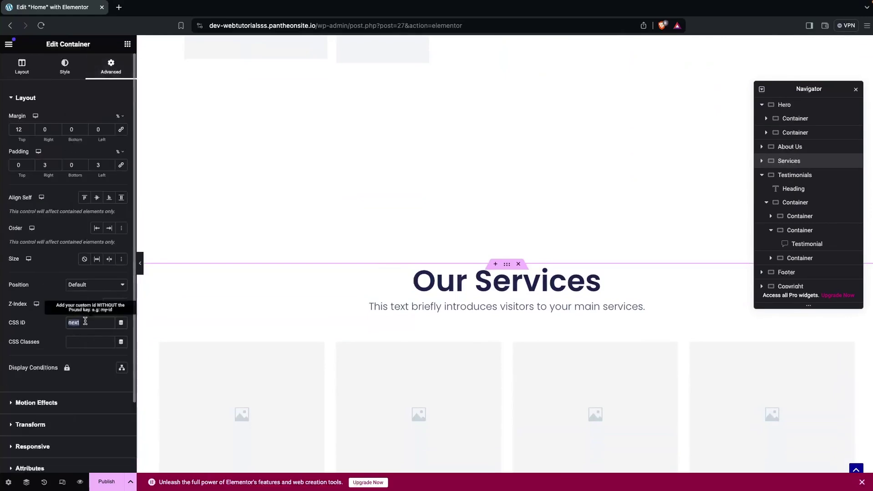
{"action": "type", "text": "services"}
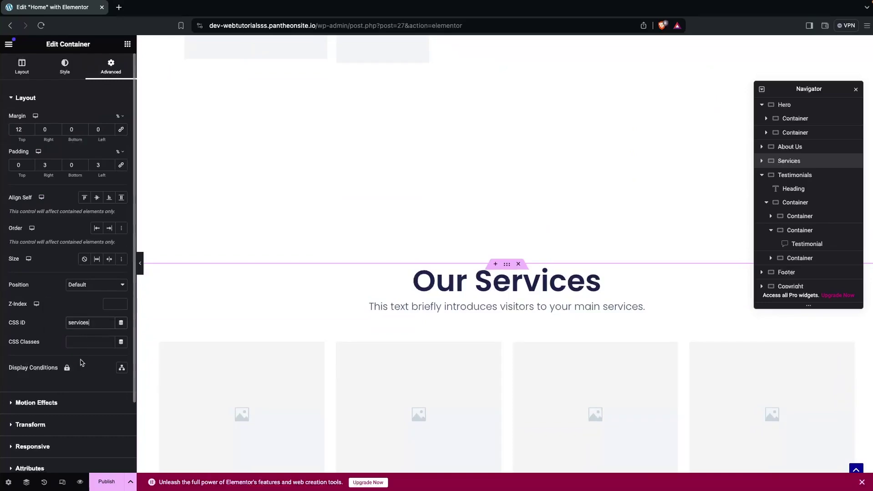
- Set the CSS ID of the Testimonials container to testimonials
{"action": "left_click", "coordinate": [790, 178]}
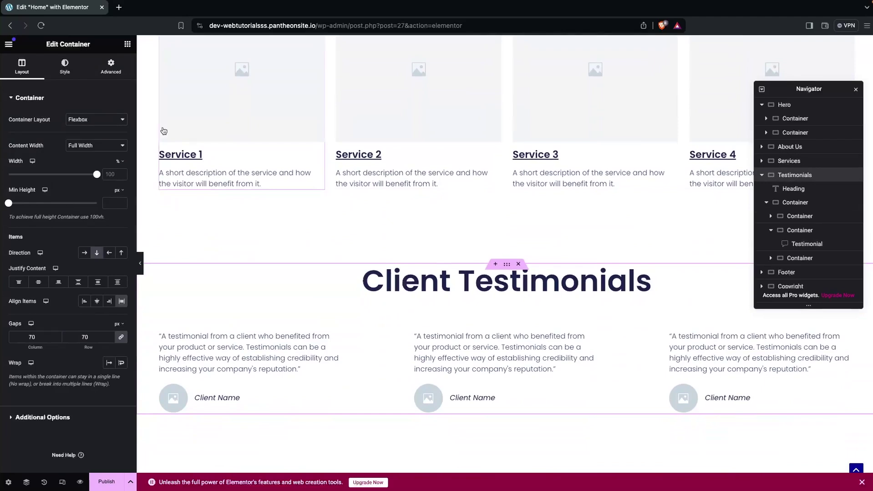
{"action": "left_click", "coordinate": [110, 66]}
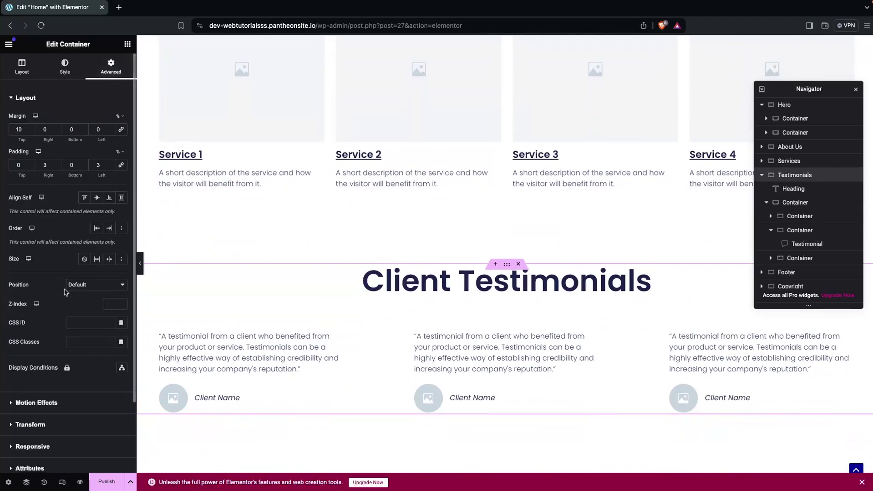
{"action": "left_click", "coordinate": [75, 324]}
{"action": "type", "text": "testimonials"}
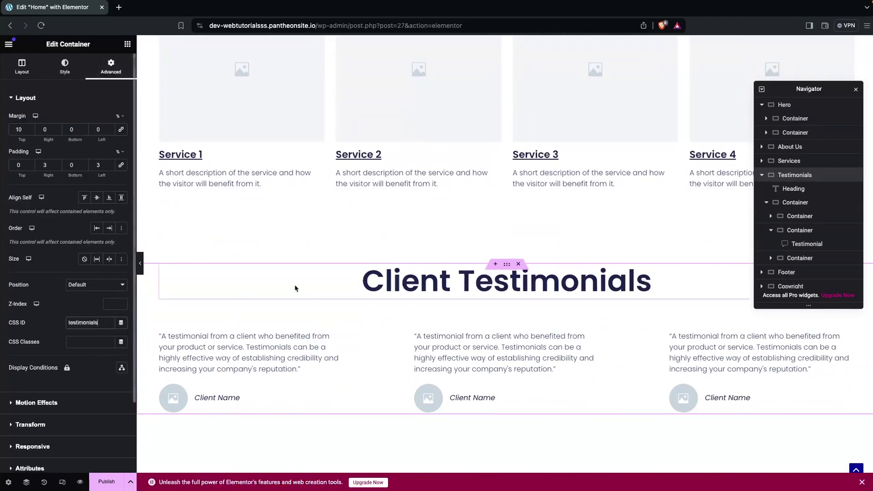
- Publish the Home page and open its live version
{"action": "scroll", "coordinate": [495, 214], "scroll_direction": "up", "scroll_amount": 2}
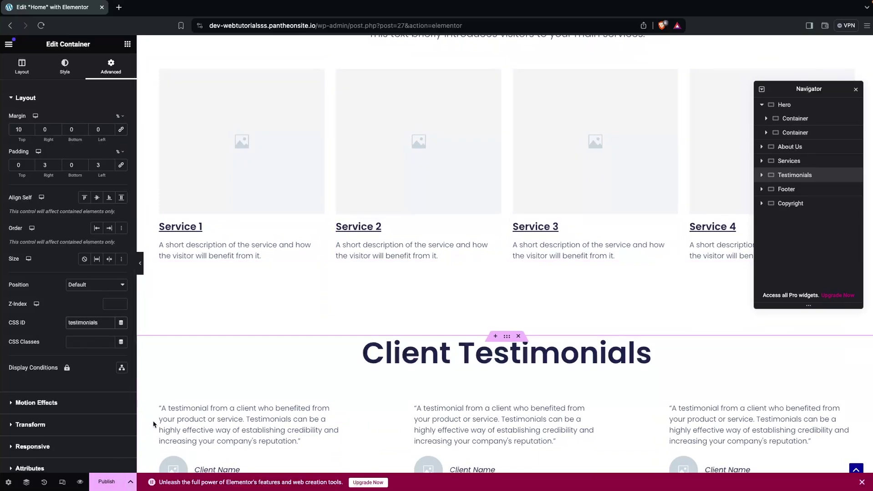
{"action": "left_click", "coordinate": [107, 481]}
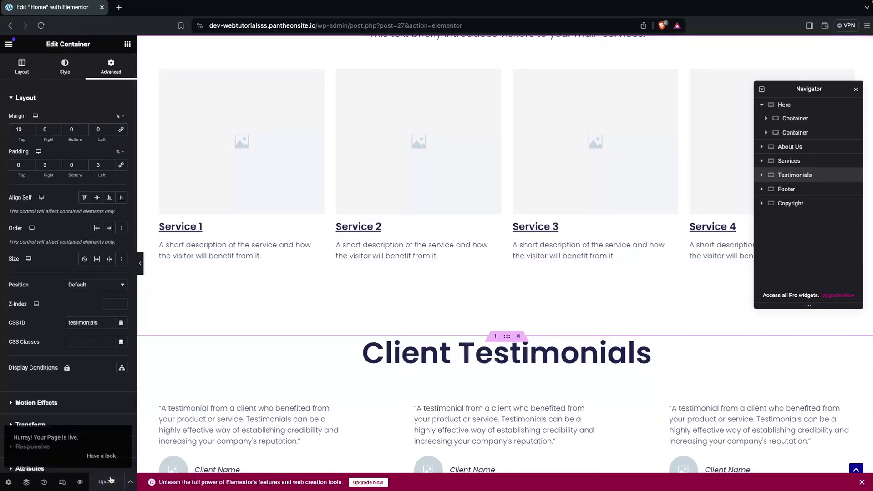
{"action": "left_click", "coordinate": [104, 457]}
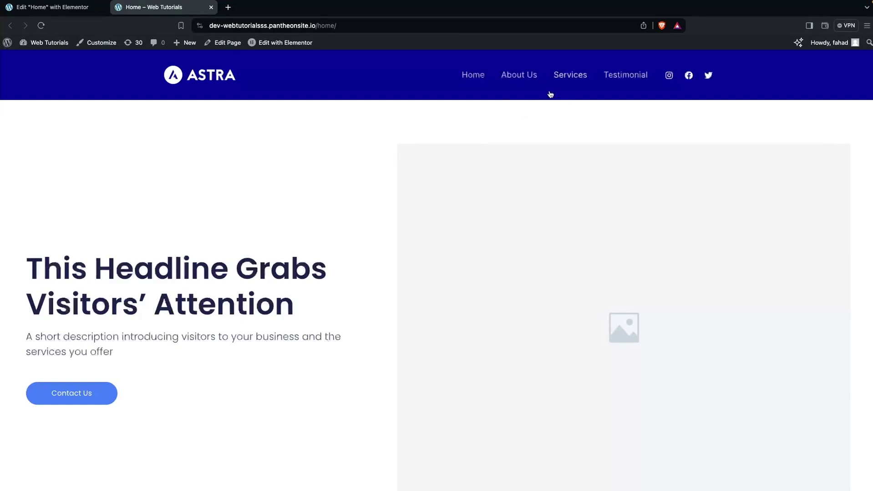
- Test the Services and About Us navigation links on the live page and return to its beginning
{"action": "left_click", "coordinate": [576, 83]}
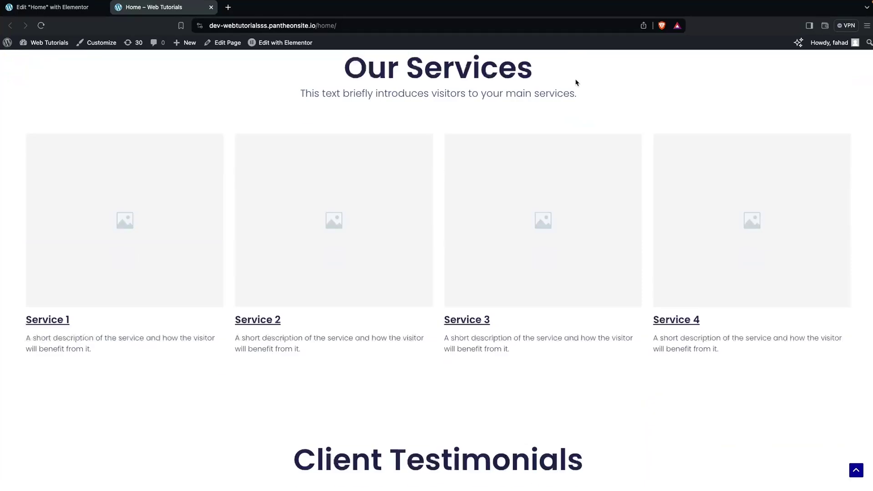
{"action": "key", "text": "alt+Left"}
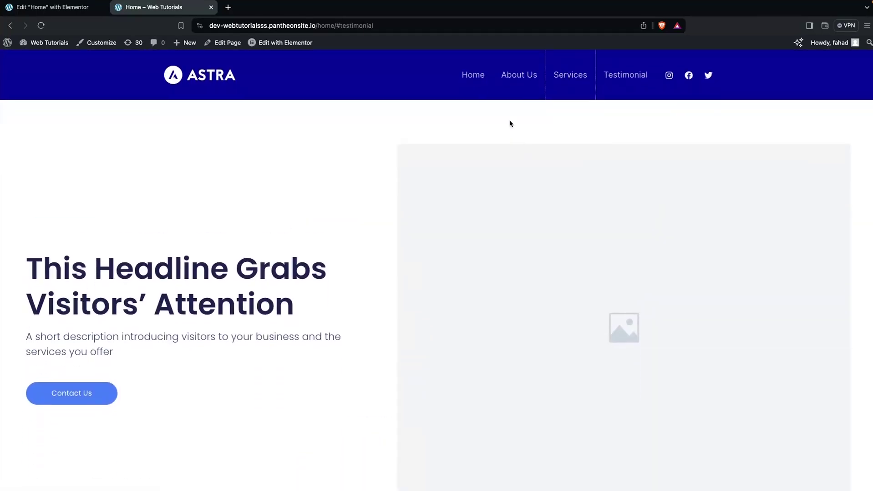
{"action": "left_click", "coordinate": [515, 67]}
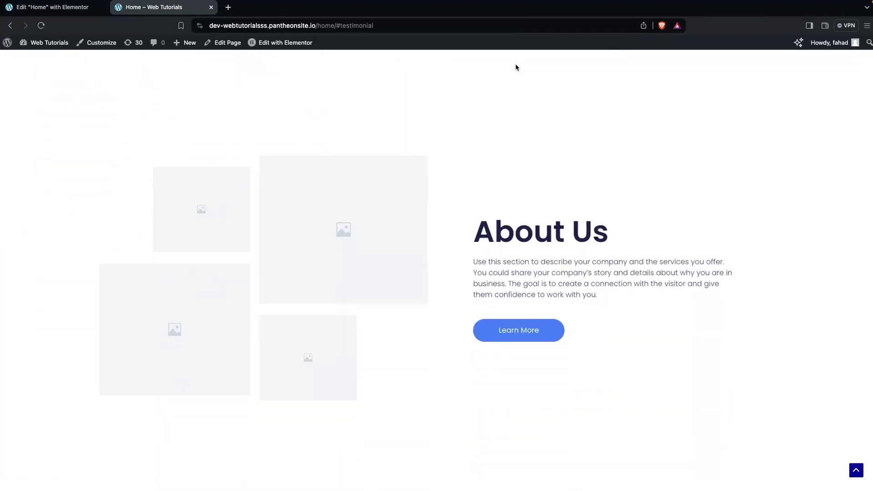
{"action": "scroll", "coordinate": [523, 114], "scroll_direction": "up", "scroll_amount": 10}
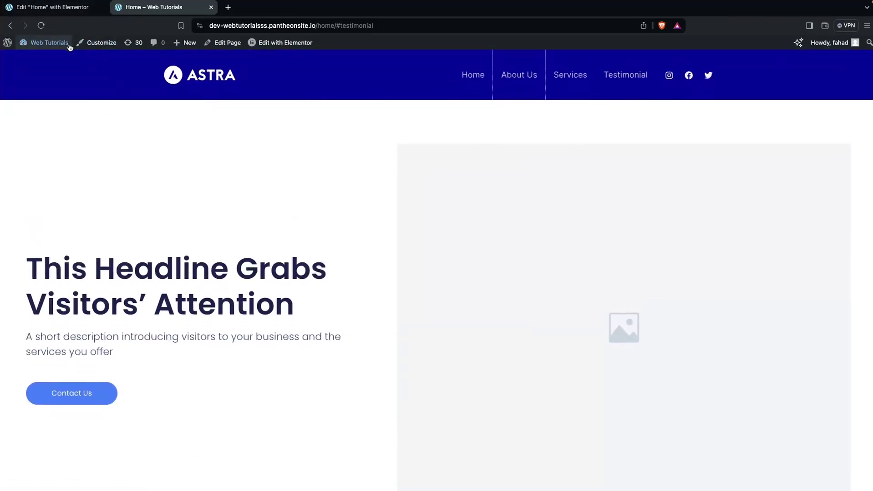
- Return to the Elementor editor and exit it to the WordPress pages list
{"action": "left_click", "coordinate": [37, 10]}
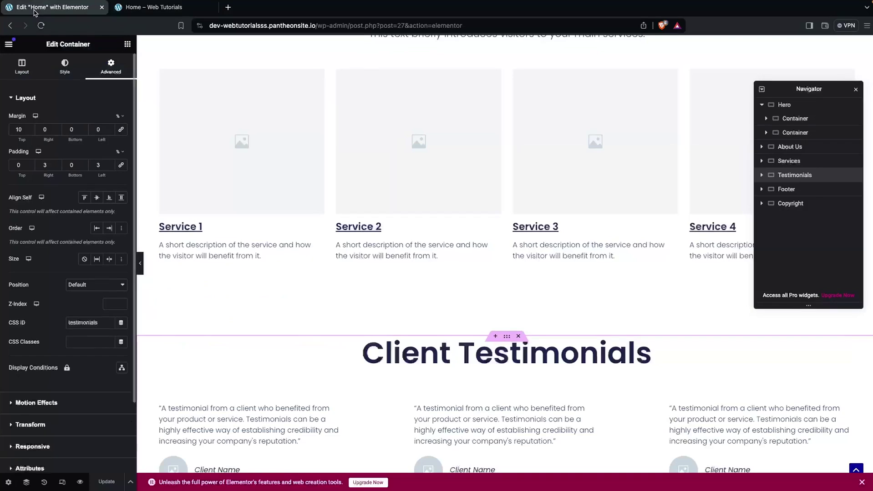
{"action": "left_click", "coordinate": [8, 44]}
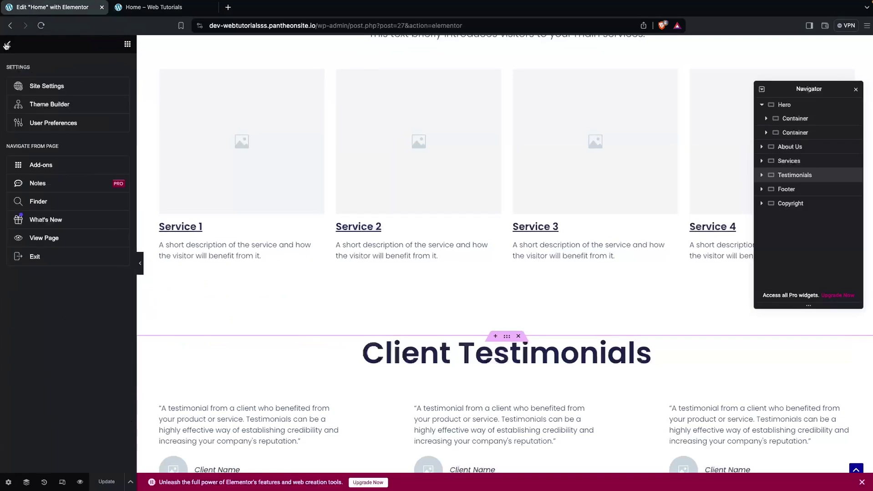
{"action": "left_click", "coordinate": [36, 257]}
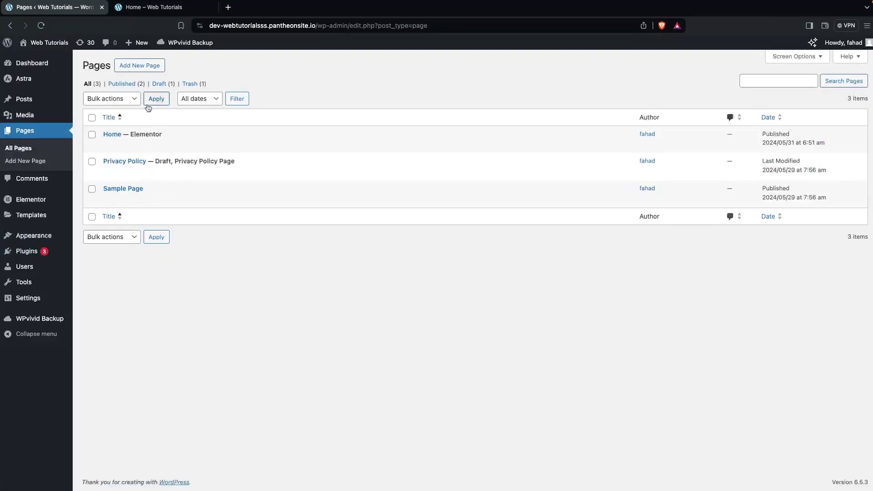
- Load the live site's root address without the home/#testimonial path to check which front page it displays
{"action": "left_click", "coordinate": [153, 12]}
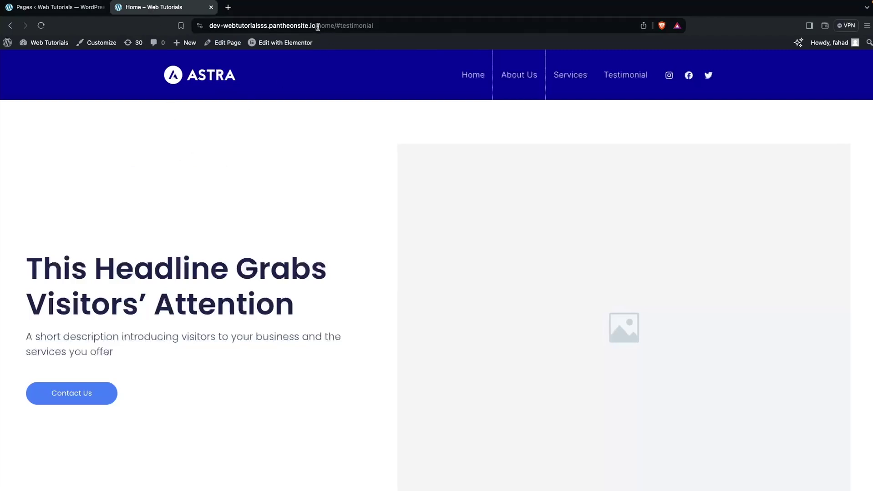
{"action": "left_click_drag", "start_coordinate": [317, 26], "coordinate": [421, 39]}
{"action": "key", "text": "BackSpace"}
{"action": "key", "text": "Return"}
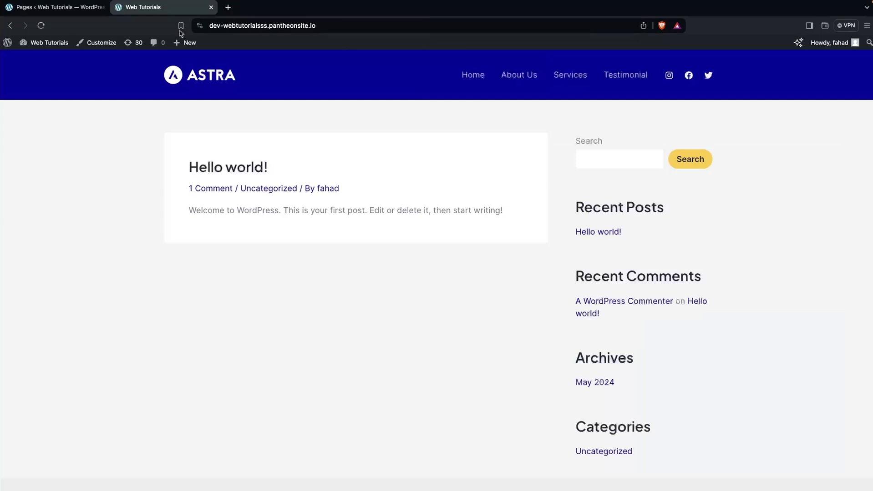
- In the WordPress Reading Settings, make the homepage display the static page Home and save the changes
{"action": "left_click", "coordinate": [68, 7]}
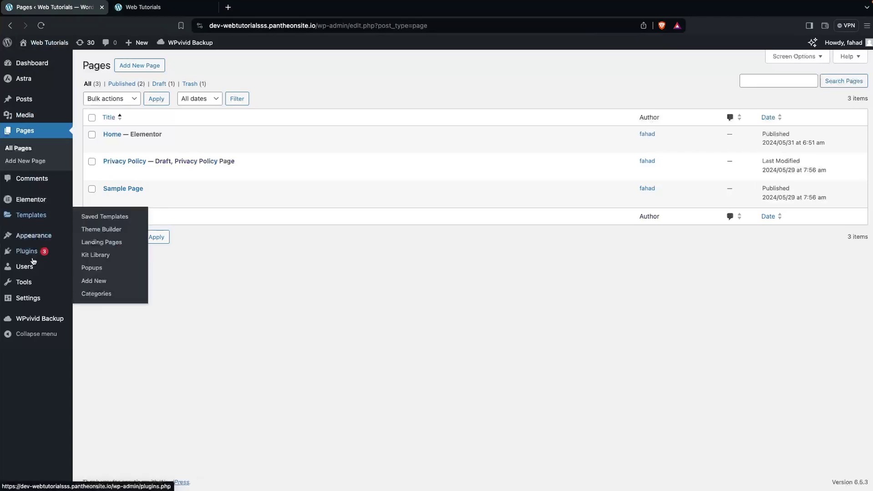
{"action": "mouse_move", "coordinate": [48, 298]}
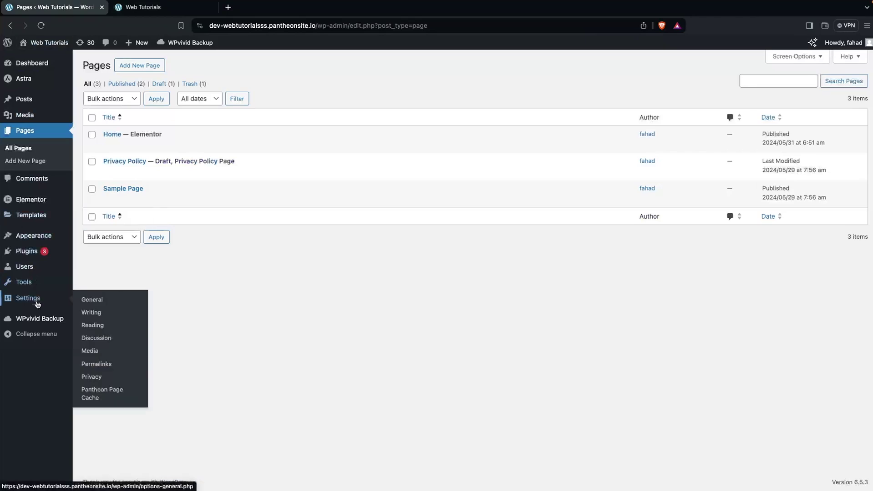
{"action": "left_click", "coordinate": [102, 327]}
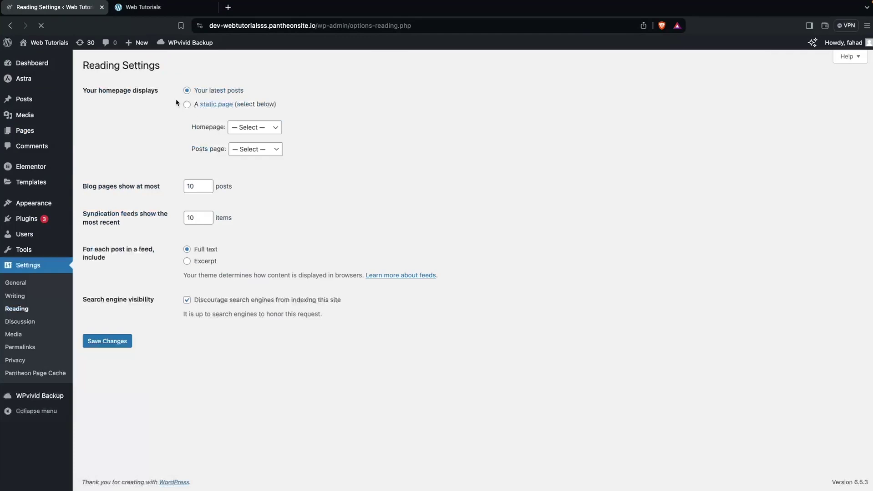
{"action": "left_click", "coordinate": [186, 106]}
{"action": "left_click", "coordinate": [274, 130]}
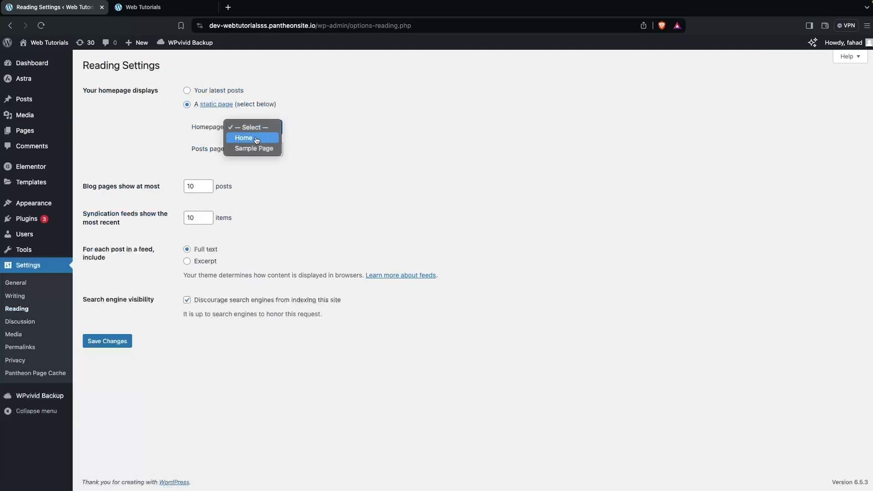
{"action": "left_click", "coordinate": [256, 138]}
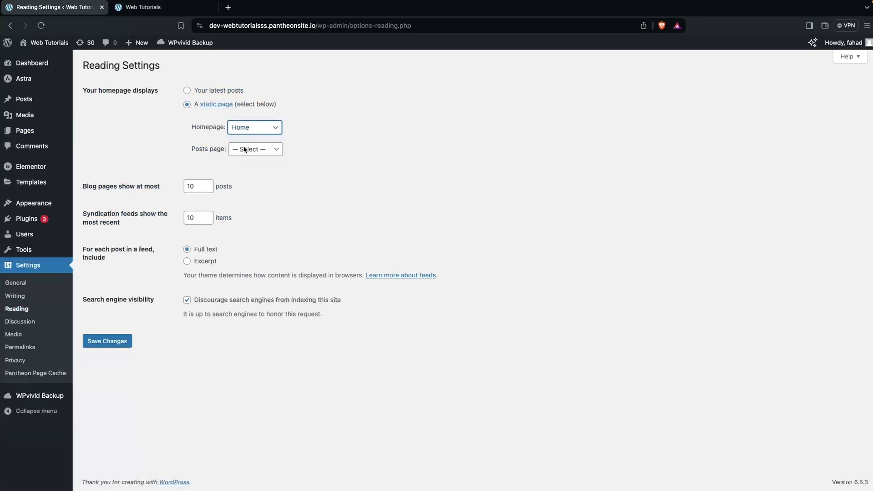
{"action": "left_click", "coordinate": [107, 337]}
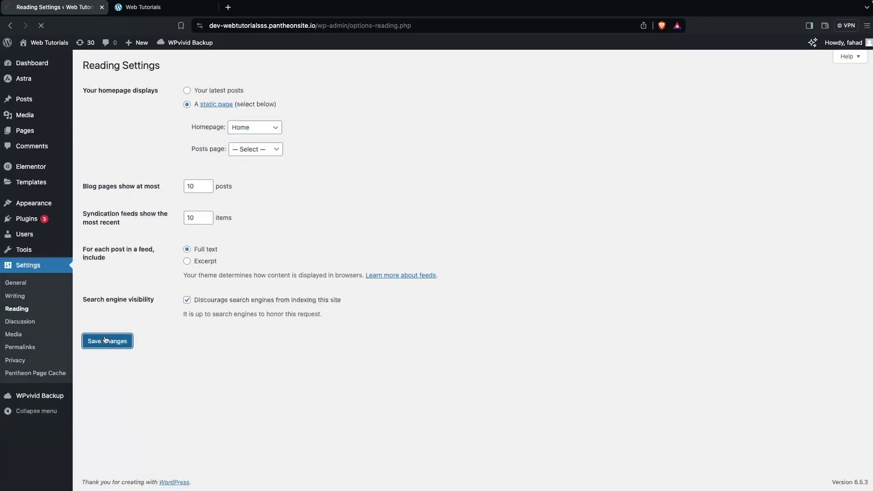
- Reload the live site's root address and review the front page's sections
{"action": "left_click", "coordinate": [132, 7]}
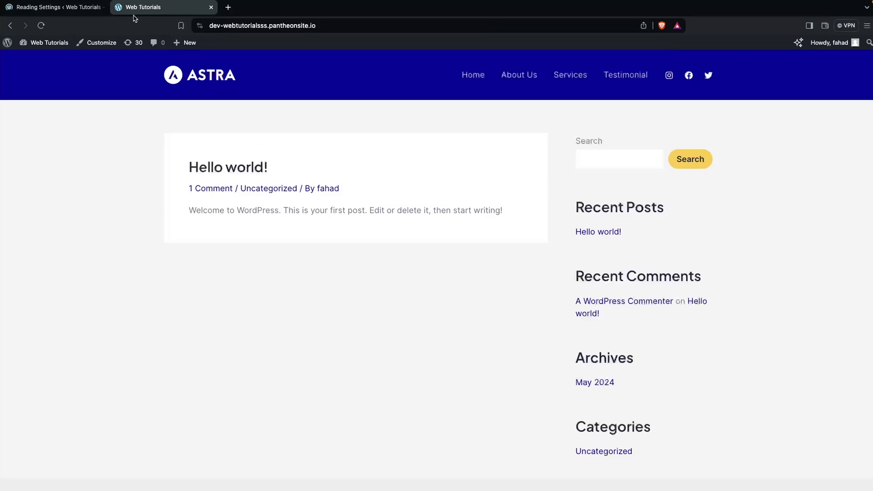
{"action": "left_click", "coordinate": [41, 26]}
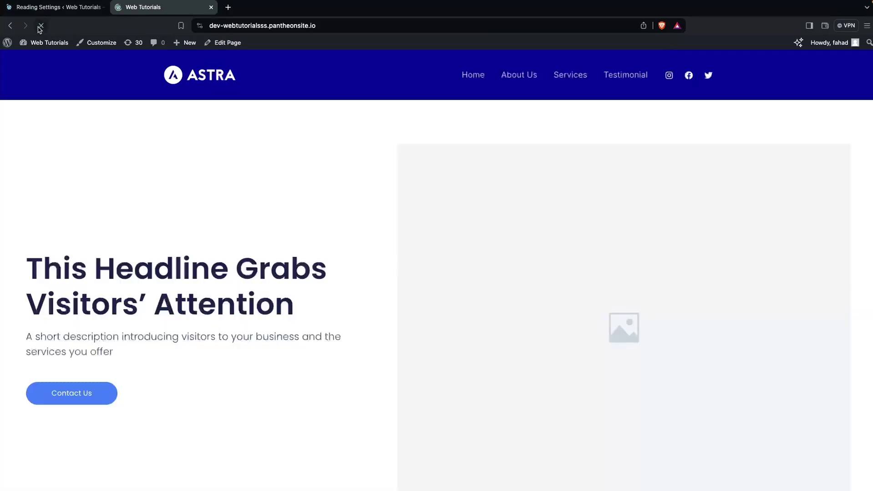
{"action": "scroll", "coordinate": [120, 191], "scroll_direction": "down", "scroll_amount": 5}
{"action": "scroll", "coordinate": [121, 194], "scroll_direction": "down", "scroll_amount": 15}
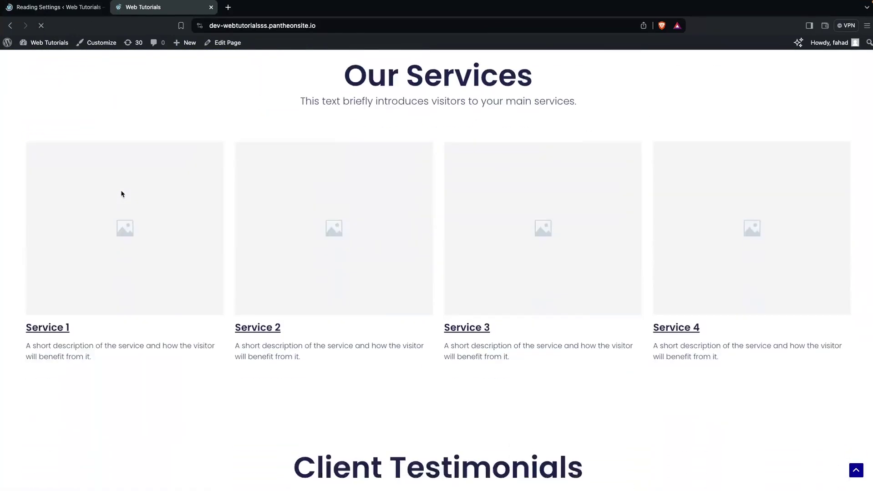
{"action": "scroll", "coordinate": [121, 193], "scroll_direction": "up", "scroll_amount": 15}
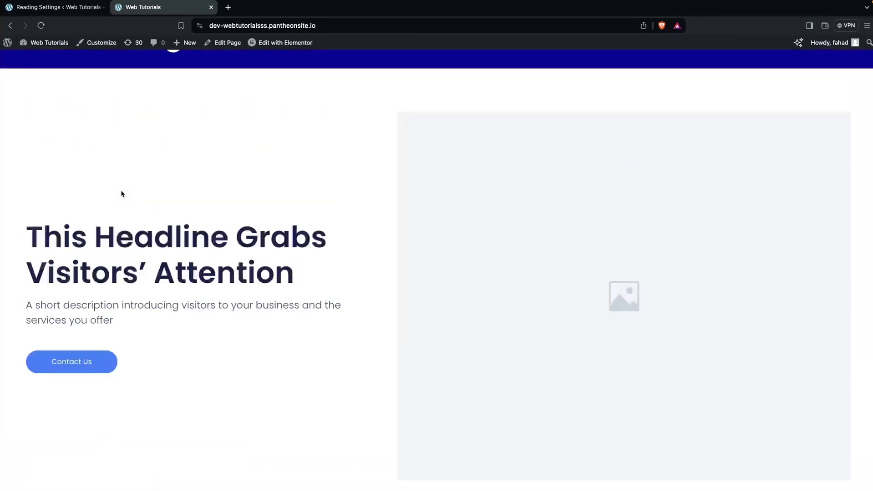
{"action": "key", "text": "ctrl+shift+Tab"}
{"action": "key", "text": "ctrl+Tab"}
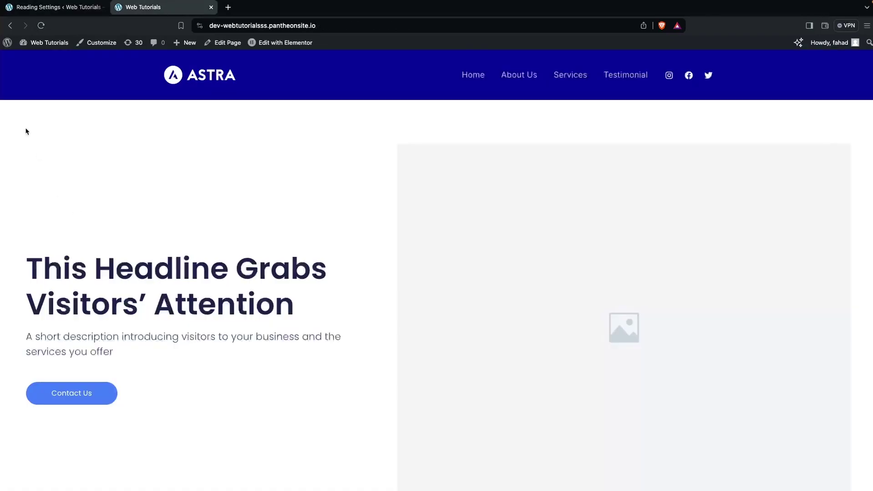
- Return to the WordPress admin and open the Social element's settings in the theme customizer's Header Builder
{"action": "left_click", "coordinate": [36, 8]}
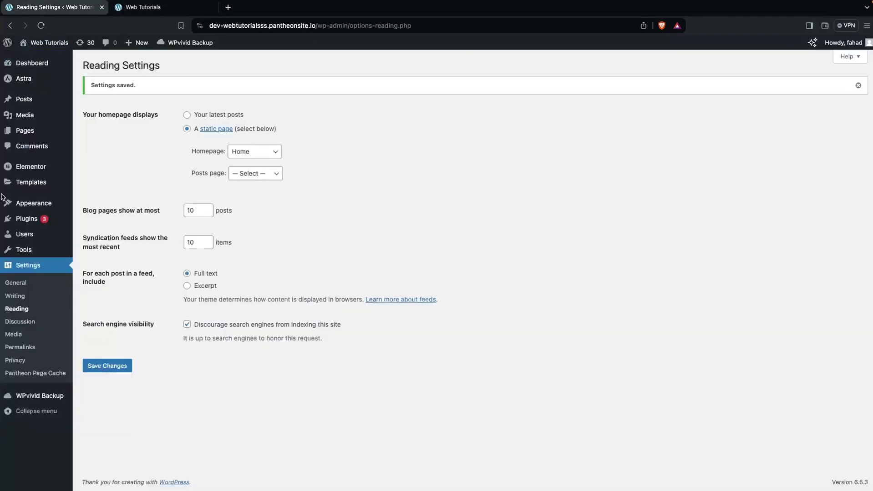
{"action": "mouse_move", "coordinate": [34, 204]}
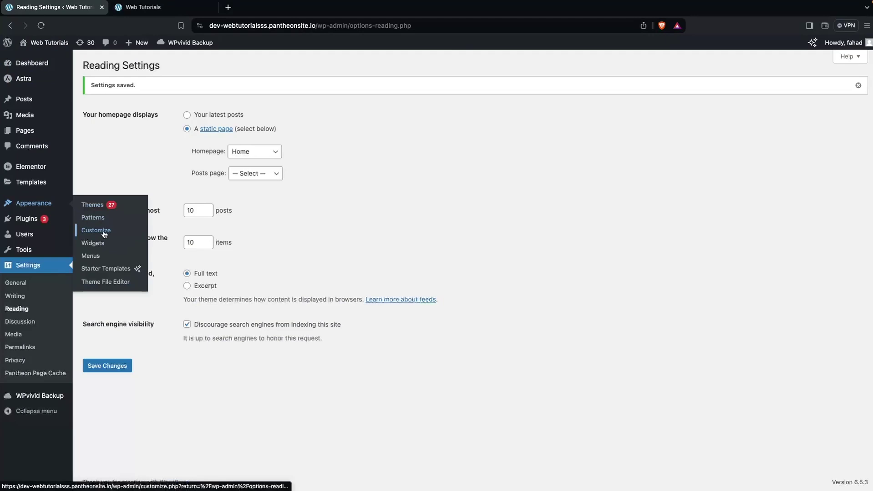
{"action": "left_click", "coordinate": [130, 234]}
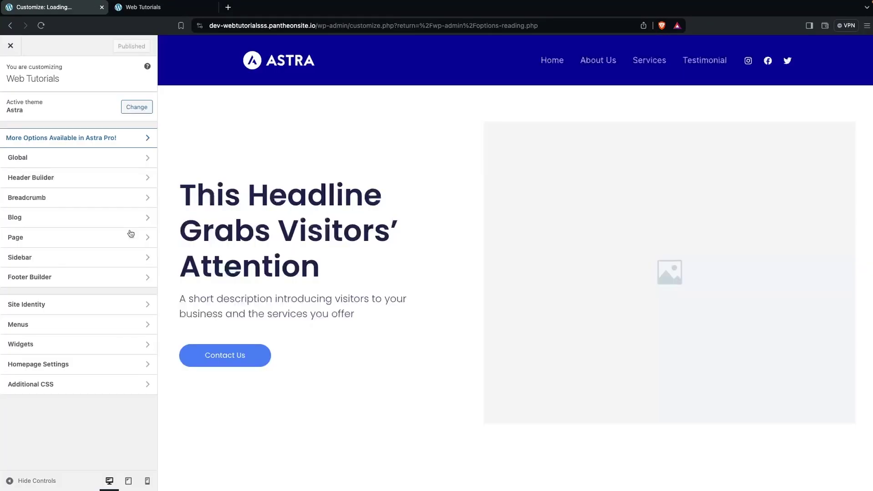
{"action": "left_click", "coordinate": [143, 179]}
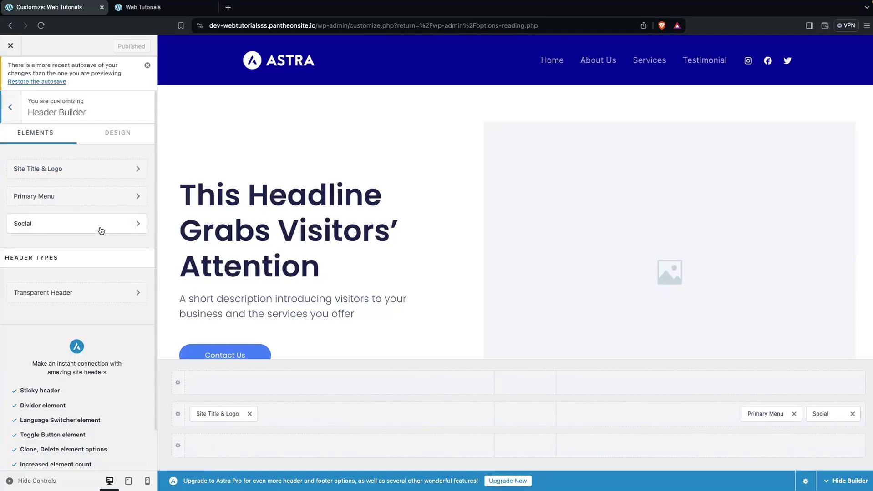
{"action": "left_click", "coordinate": [100, 229]}
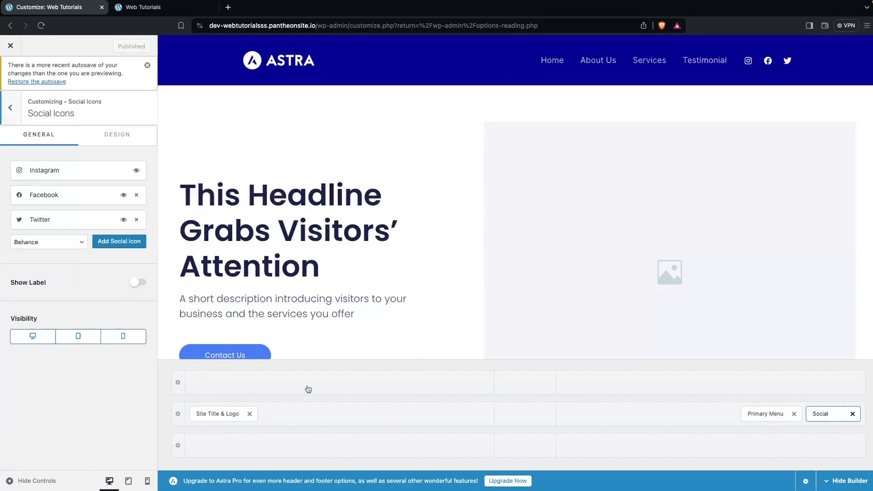
- Try removing the Social element from the header's primary row and add it back beside the Primary Menu
{"action": "left_click", "coordinate": [852, 414]}
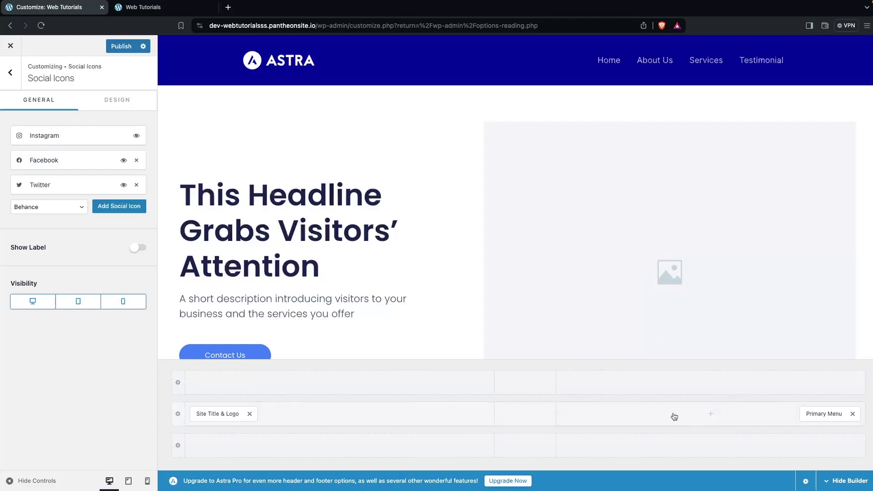
{"action": "left_click", "coordinate": [694, 414]}
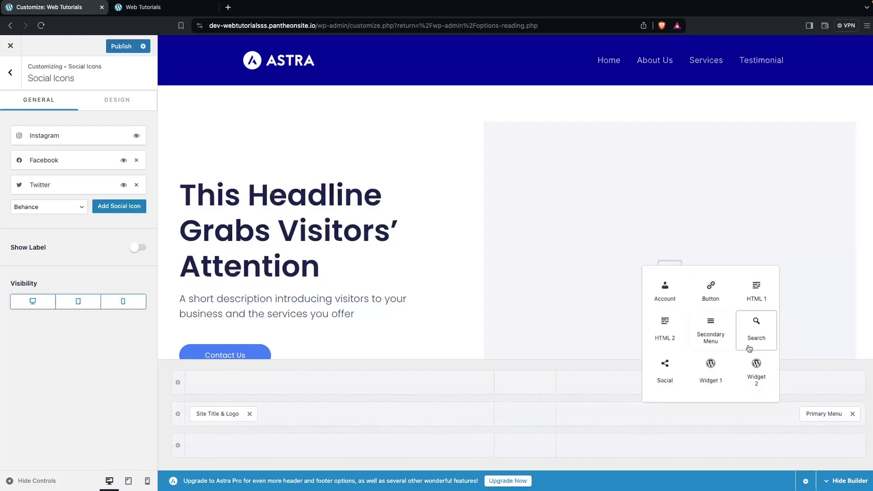
{"action": "left_click", "coordinate": [658, 367]}
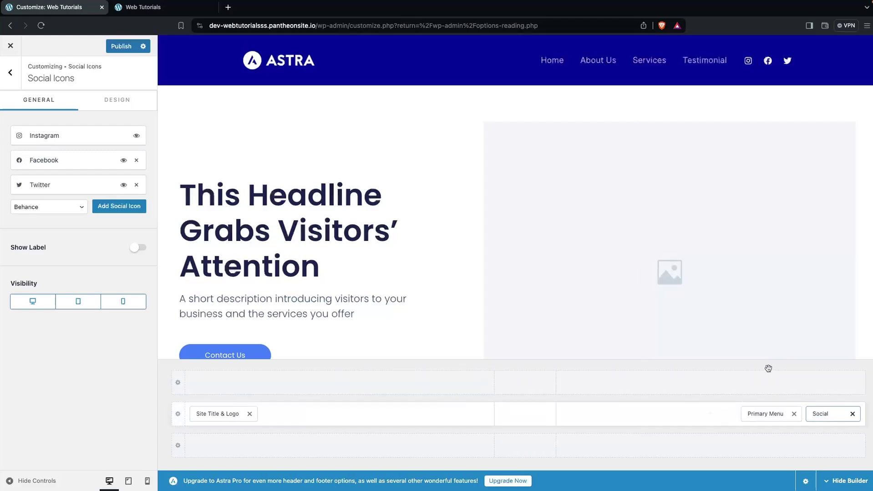
- Remove the Social element from the header's primary row and publish the customizer changes
{"action": "left_click", "coordinate": [852, 415]}
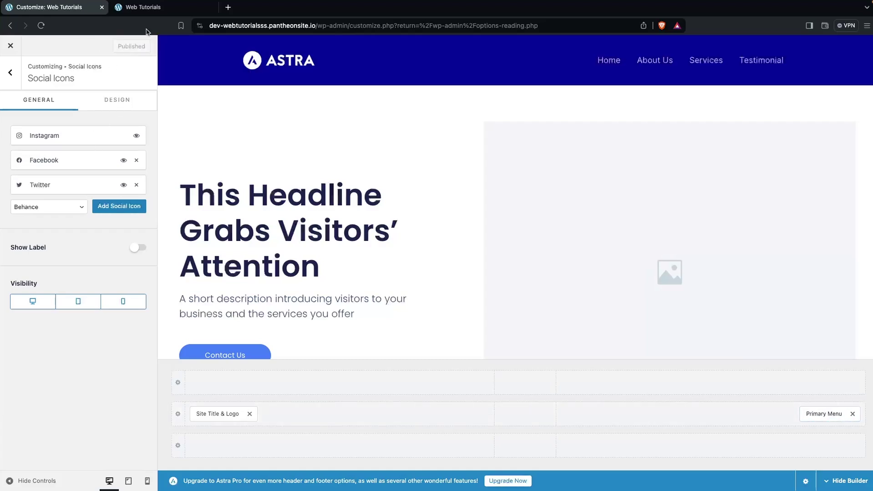
- Reload the live site to check the header, and test the Services menu link and the scroll-to-top control
{"action": "left_click", "coordinate": [142, 9]}
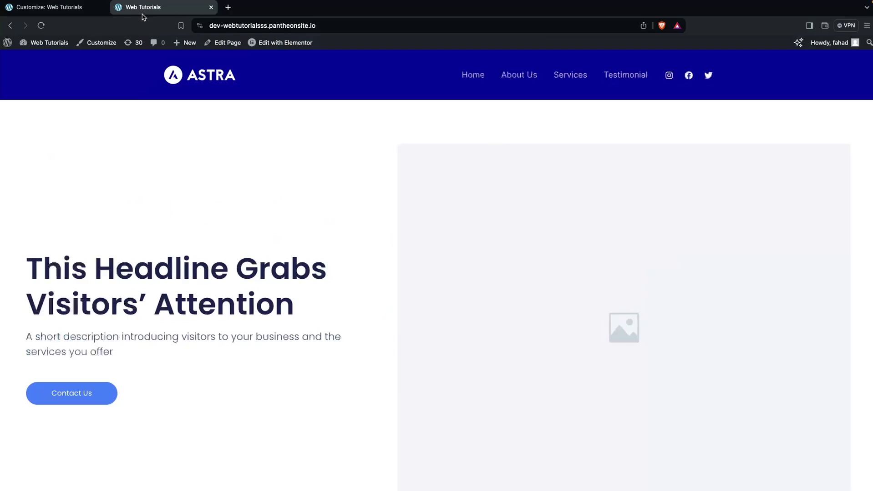
{"action": "left_click", "coordinate": [41, 26]}
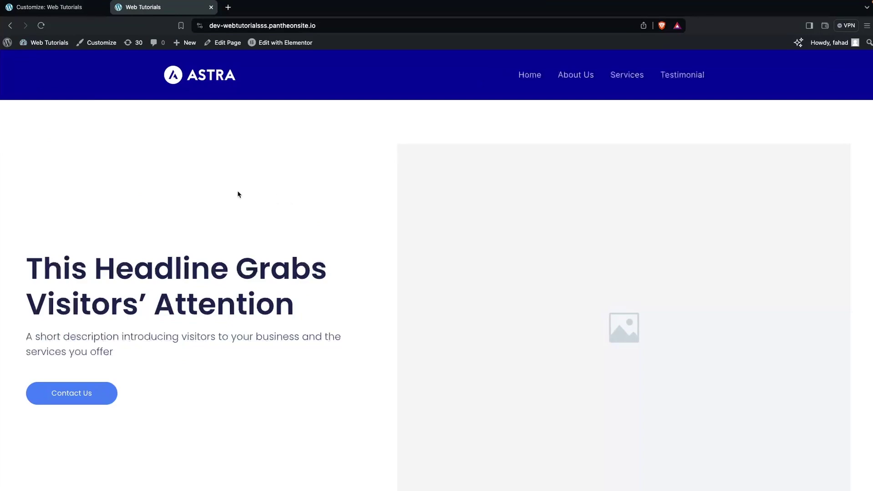
{"action": "left_click", "coordinate": [630, 85]}
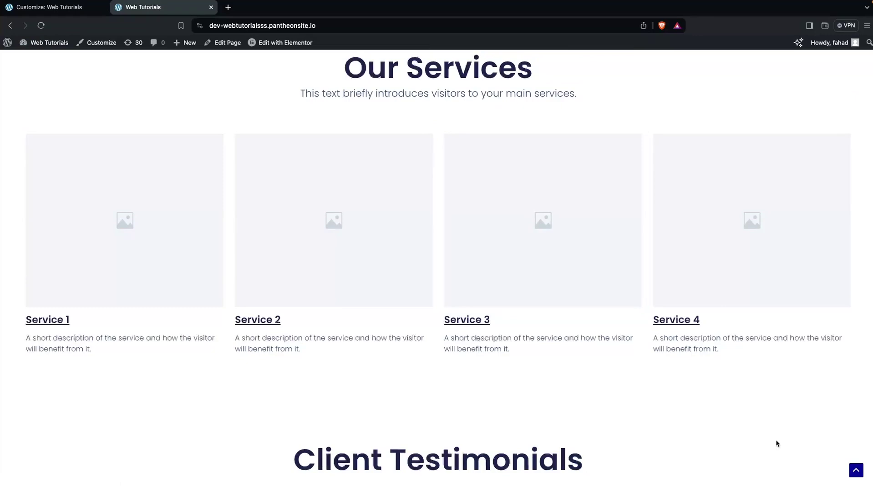
{"action": "left_click", "coordinate": [853, 468]}
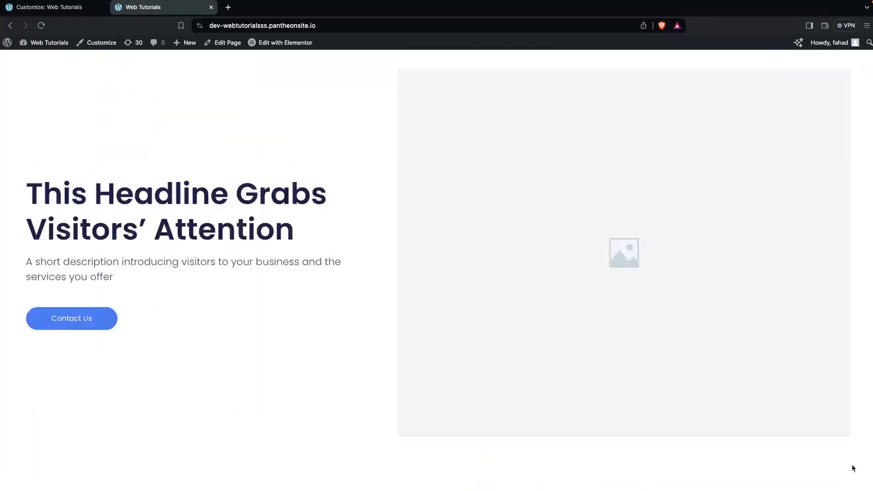